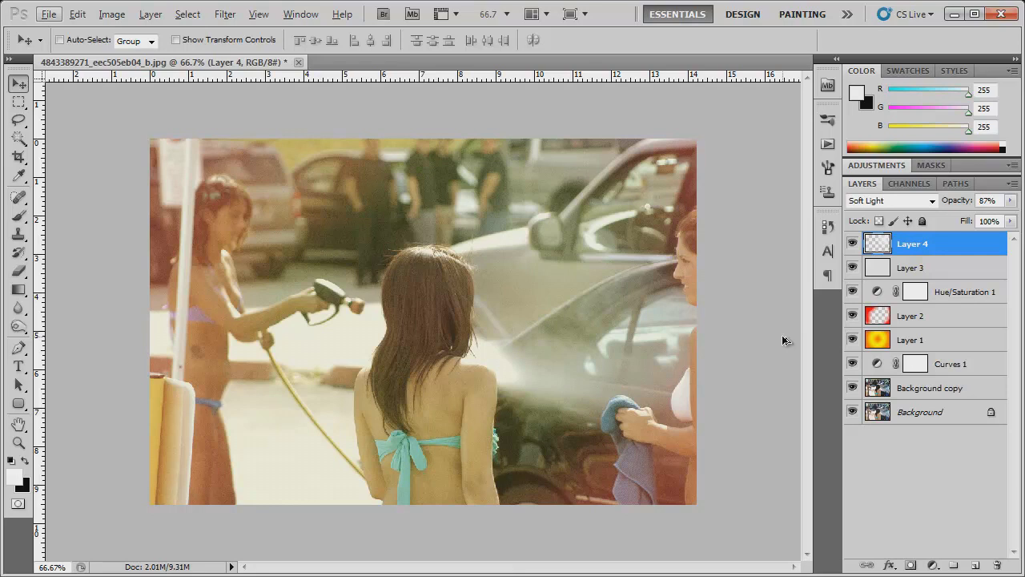
# Step: Revert the photo to its original saved state and duplicate the Background layer
pyautogui.press('alt')
pyautogui.press('F12')
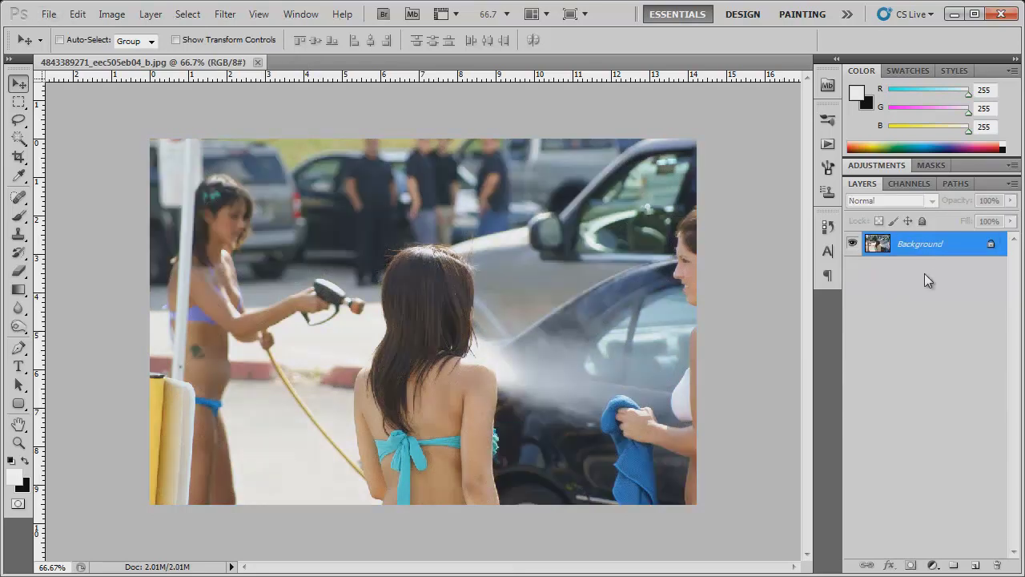
pyautogui.moveTo(945, 245); pyautogui.dragTo(976, 564)
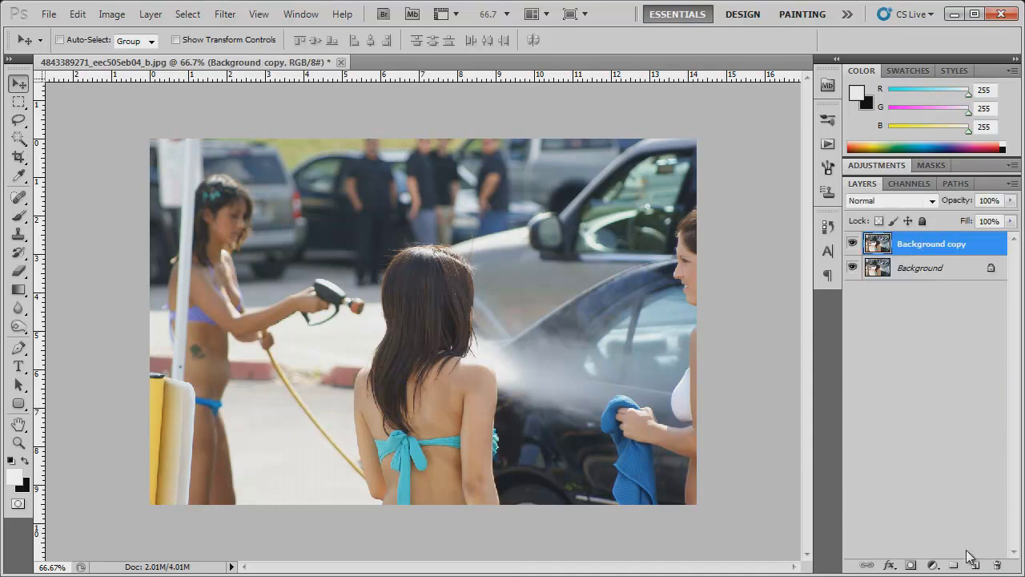
# Step: Apply a Levels adjustment to the Background copy layer with midtone input 0.79 and white input 244
pyautogui.click(112, 14)
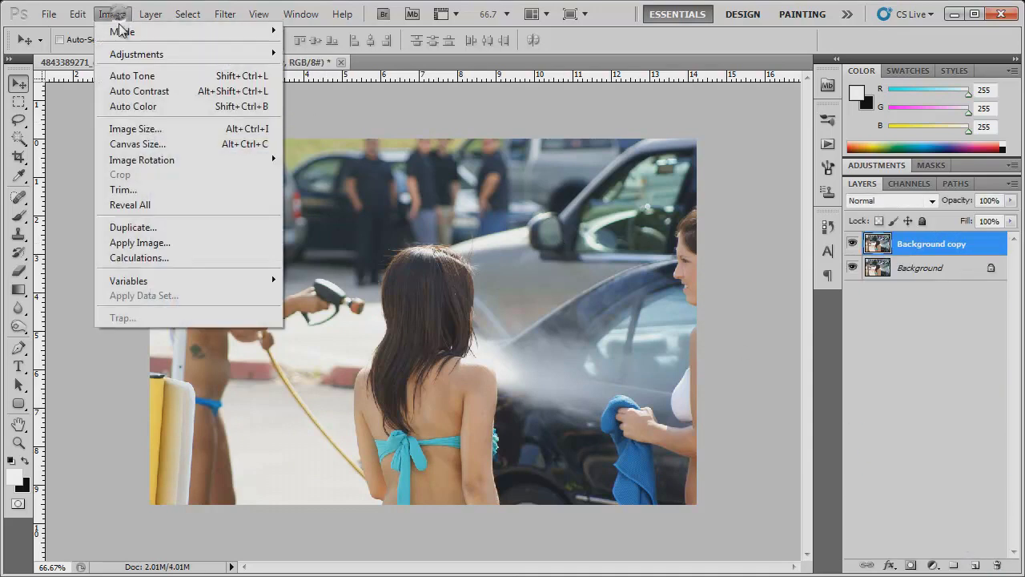
pyautogui.moveTo(116, 58)
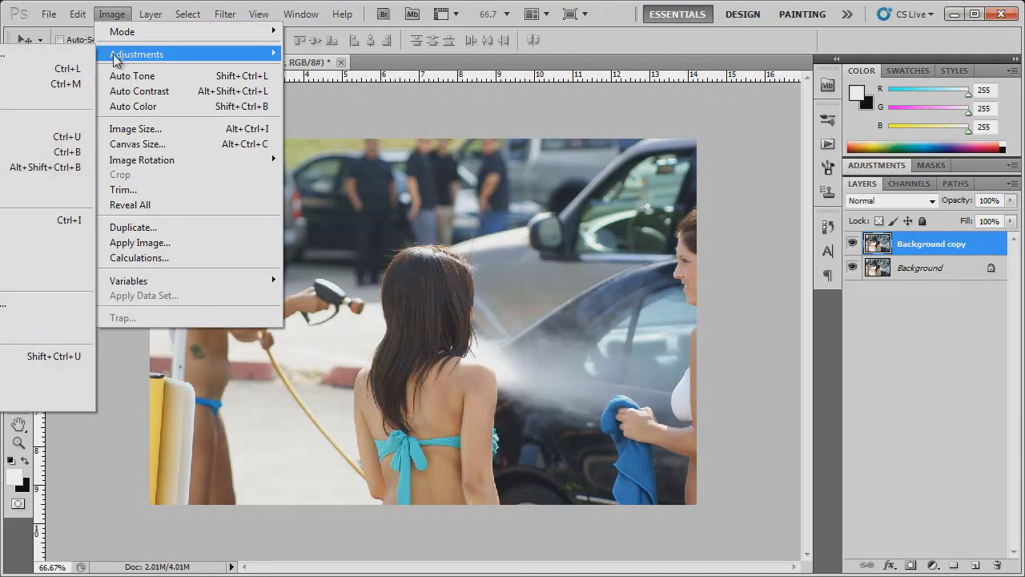
pyautogui.click(60, 69)
pyautogui.moveTo(587, 157); pyautogui.dragTo(561, 157)
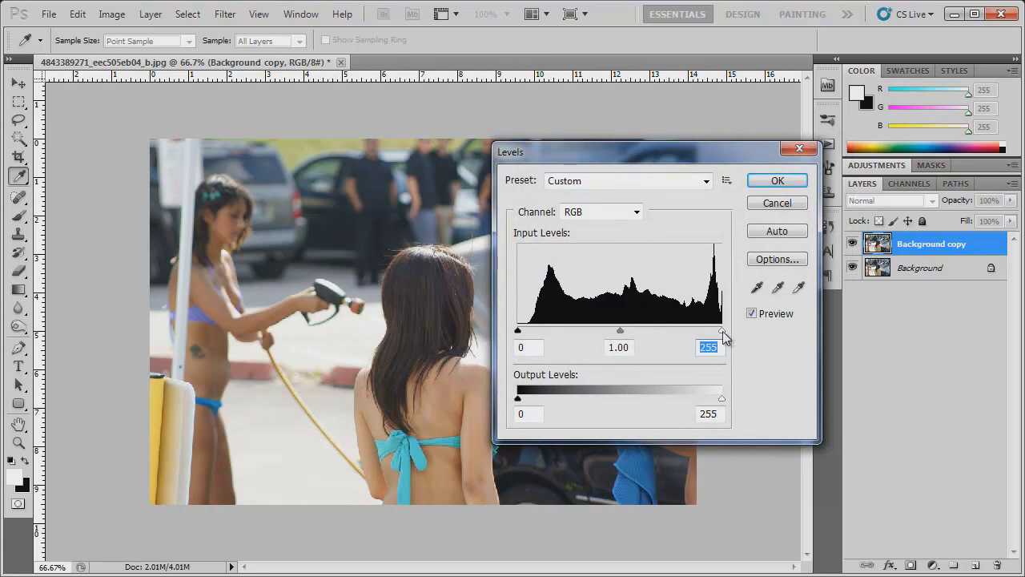
pyautogui.moveTo(723, 331); pyautogui.dragTo(718, 331)
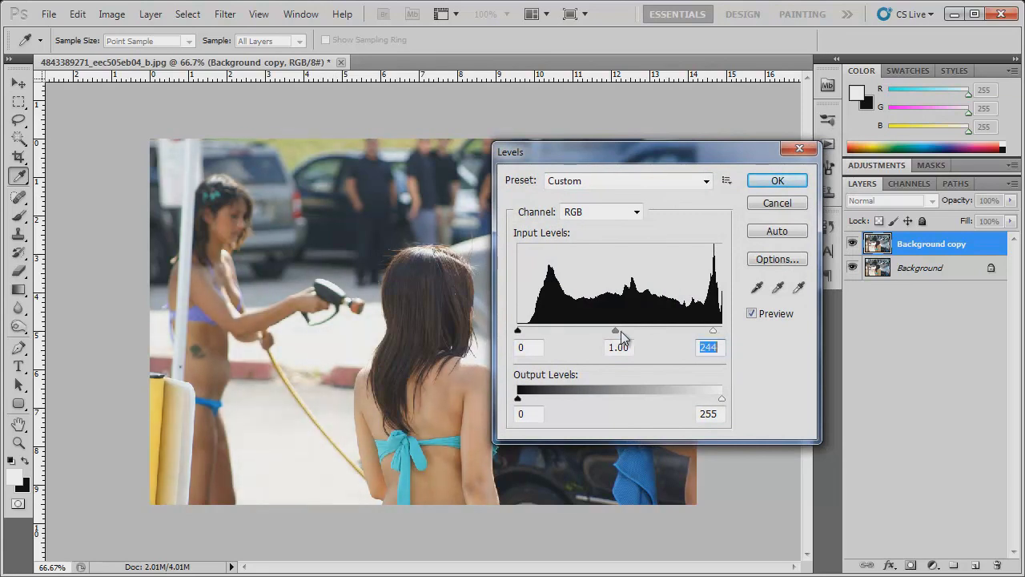
pyautogui.moveTo(622, 332); pyautogui.dragTo(626, 332)
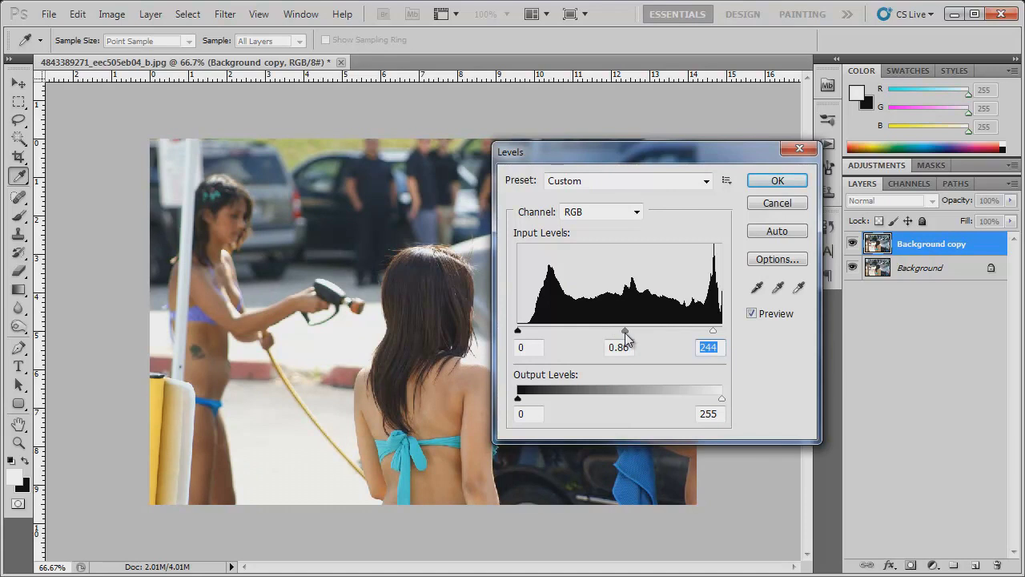
pyautogui.click(631, 334)
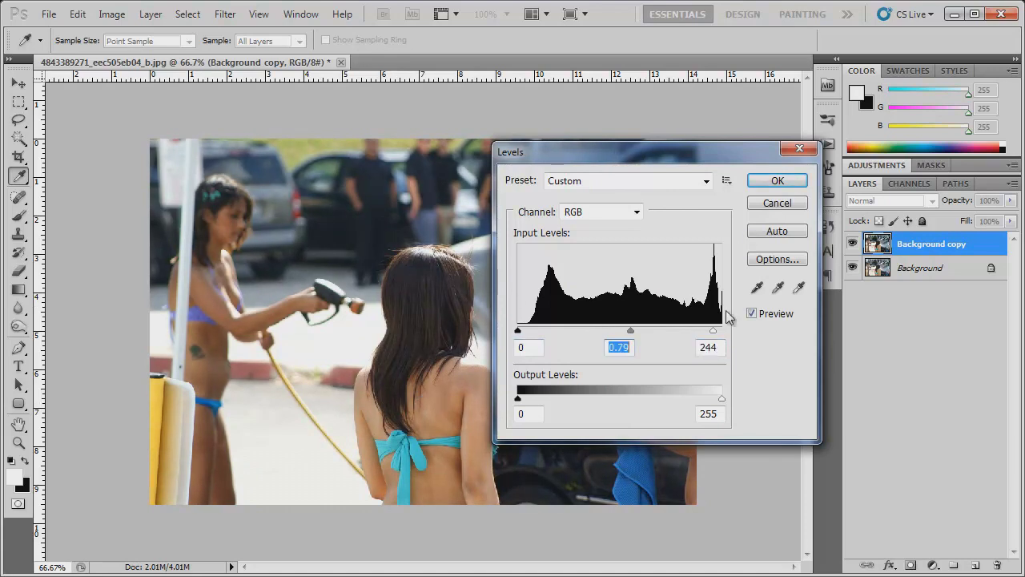
pyautogui.click(752, 314)
pyautogui.click(752, 314)
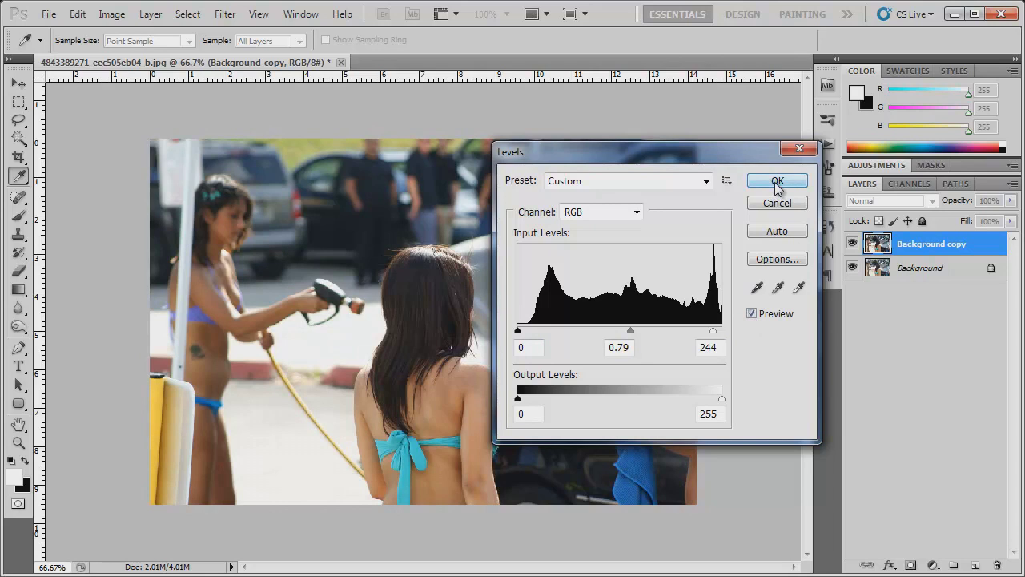
pyautogui.click(776, 182)
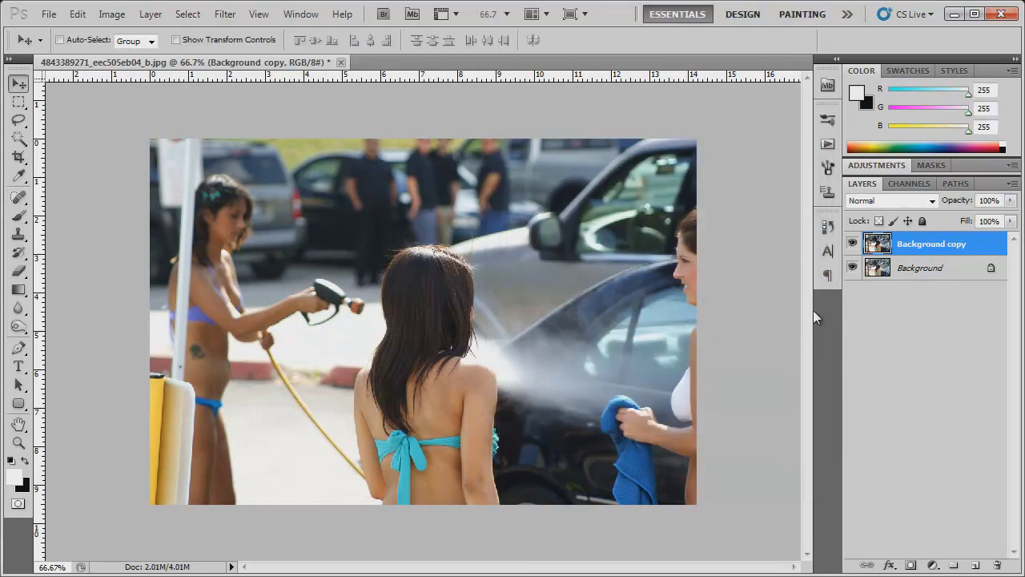
# Step: Add a Curves adjustment layer and bend its Red curve through points at input 203, output 192 and input 48, output 55
pyautogui.click(932, 566)
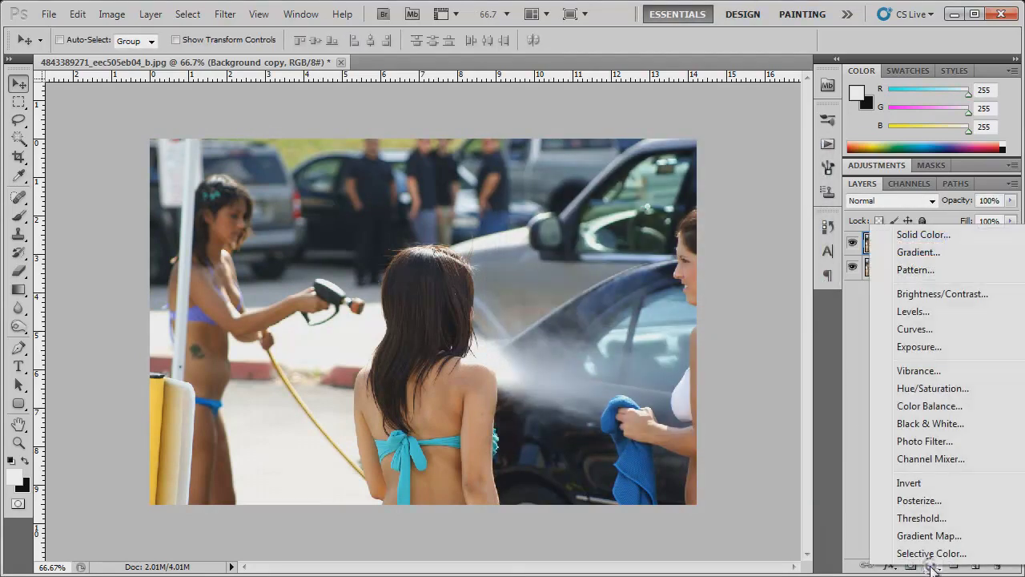
pyautogui.click(951, 328)
pyautogui.click(915, 215)
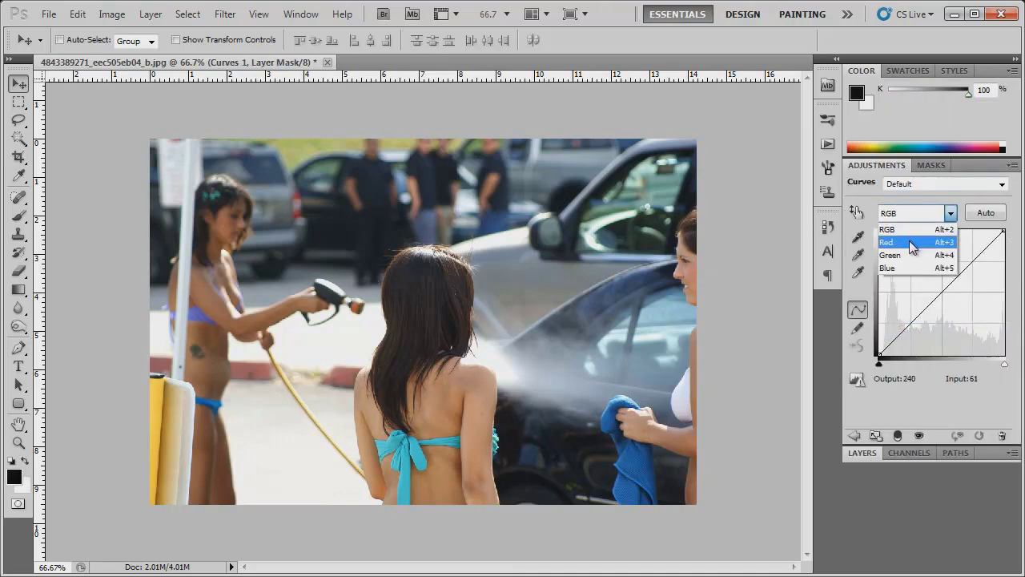
pyautogui.click(910, 239)
pyautogui.moveTo(977, 258); pyautogui.dragTo(979, 261)
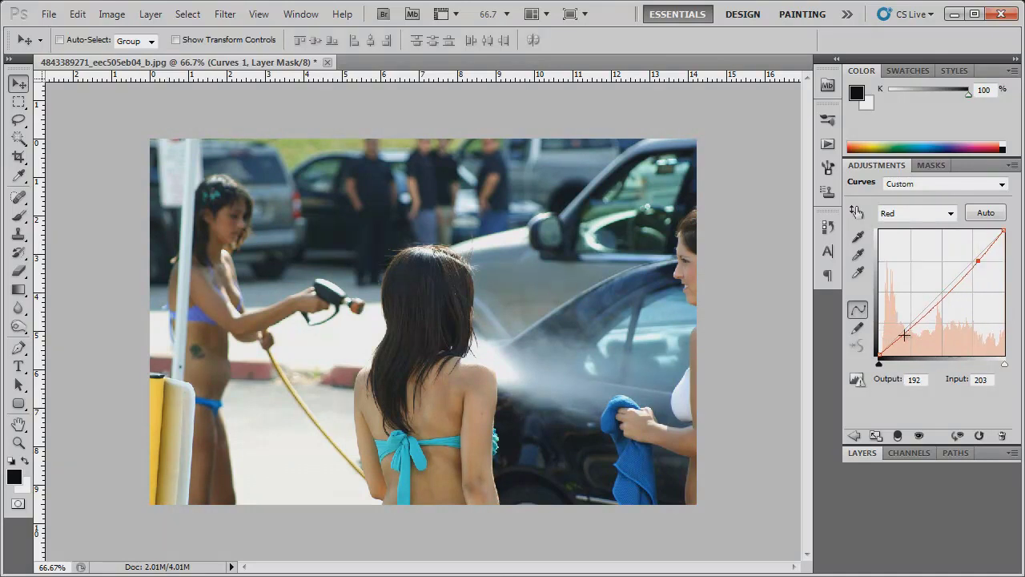
pyautogui.moveTo(905, 334); pyautogui.dragTo(903, 327)
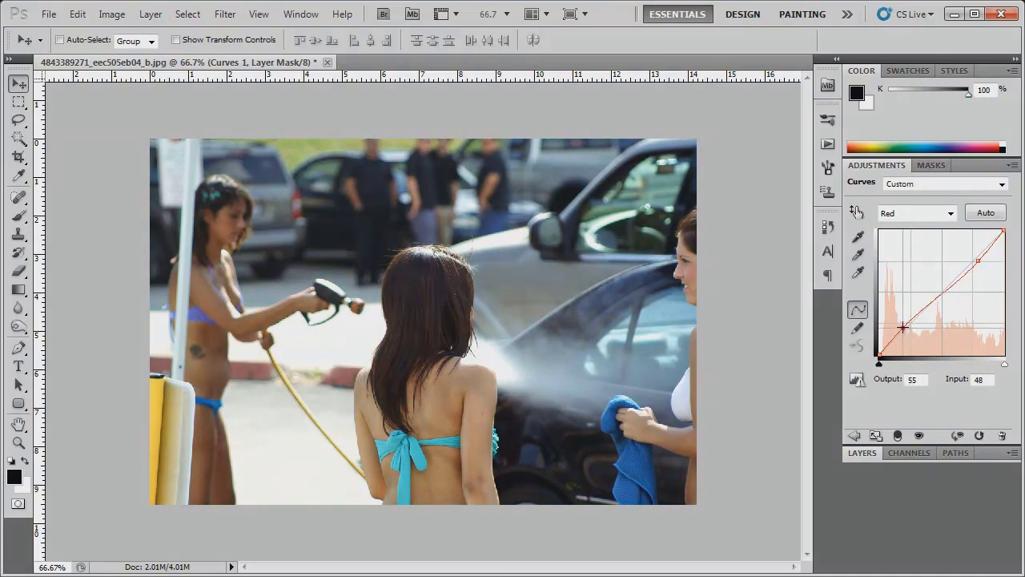
# Step: Bend the Green channel curve through points at input 204, output 194 and input 44, output 50
pyautogui.click(921, 213)
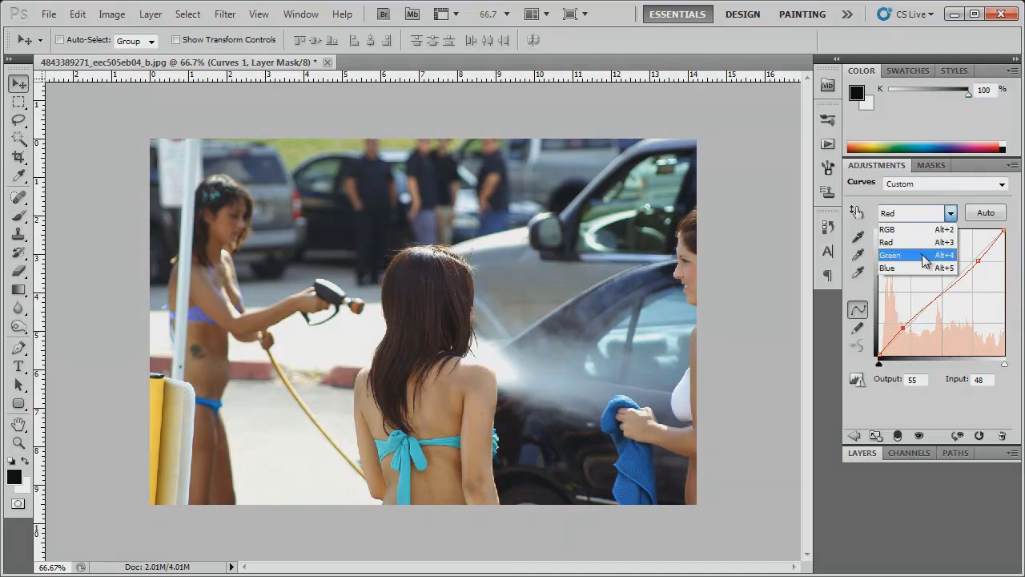
pyautogui.click(922, 251)
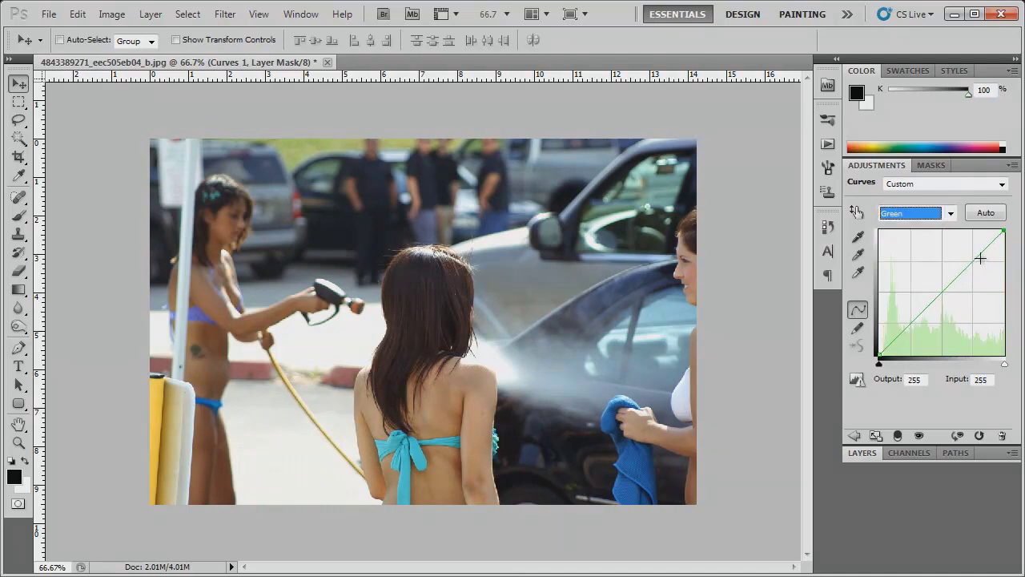
pyautogui.moveTo(981, 258); pyautogui.dragTo(979, 261)
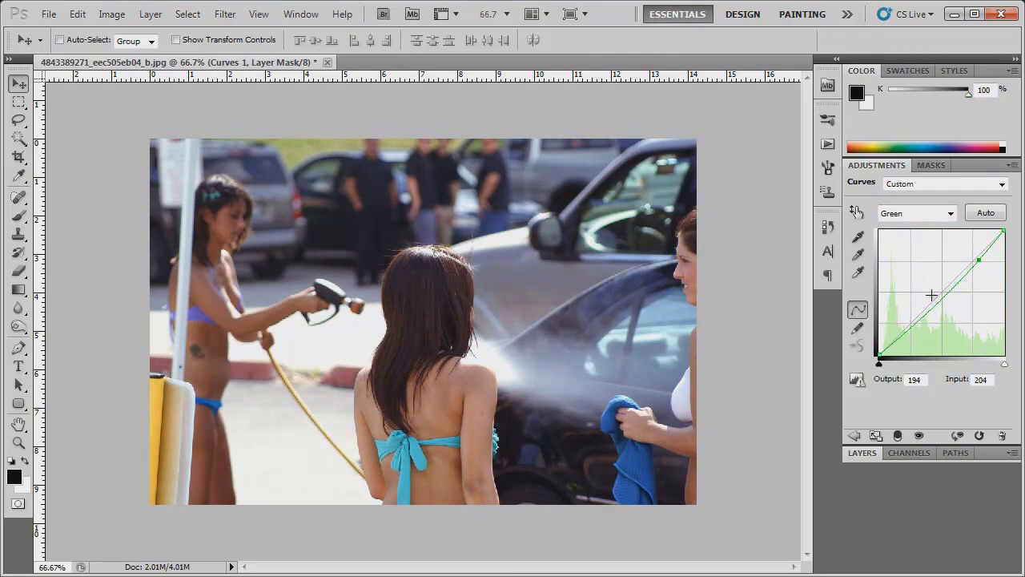
pyautogui.moveTo(903, 335); pyautogui.dragTo(902, 330)
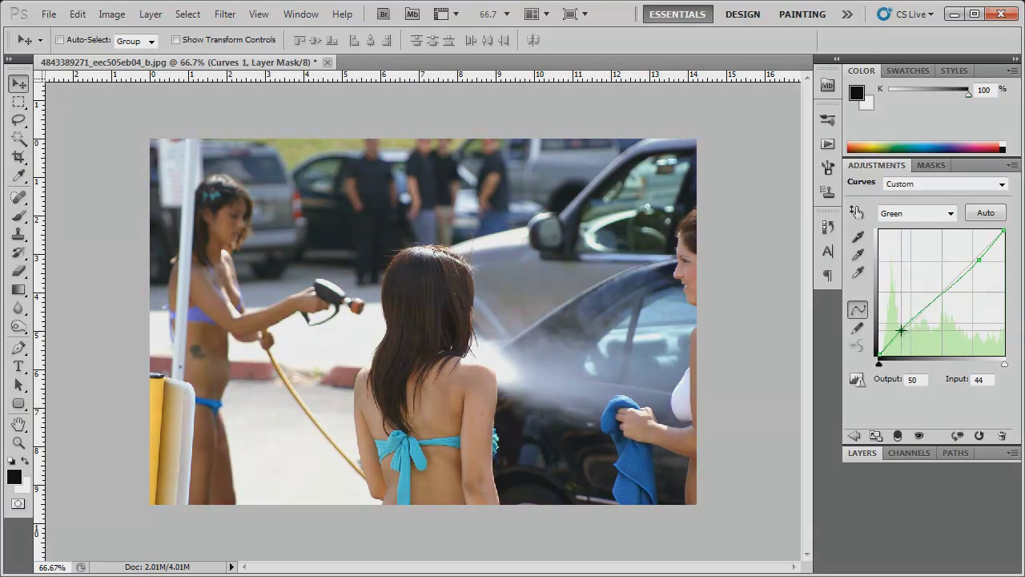
# Step: Lower the Blue curve's white endpoint to output 235 and add a shadow point at input 38, output 42
pyautogui.click(916, 214)
pyautogui.click(904, 269)
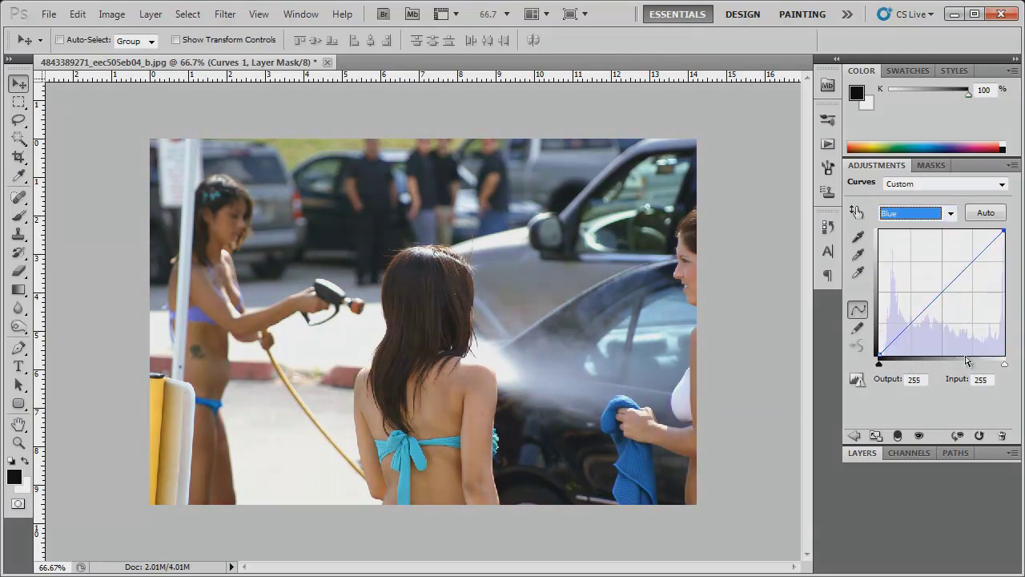
pyautogui.moveTo(1004, 232); pyautogui.dragTo(1007, 240)
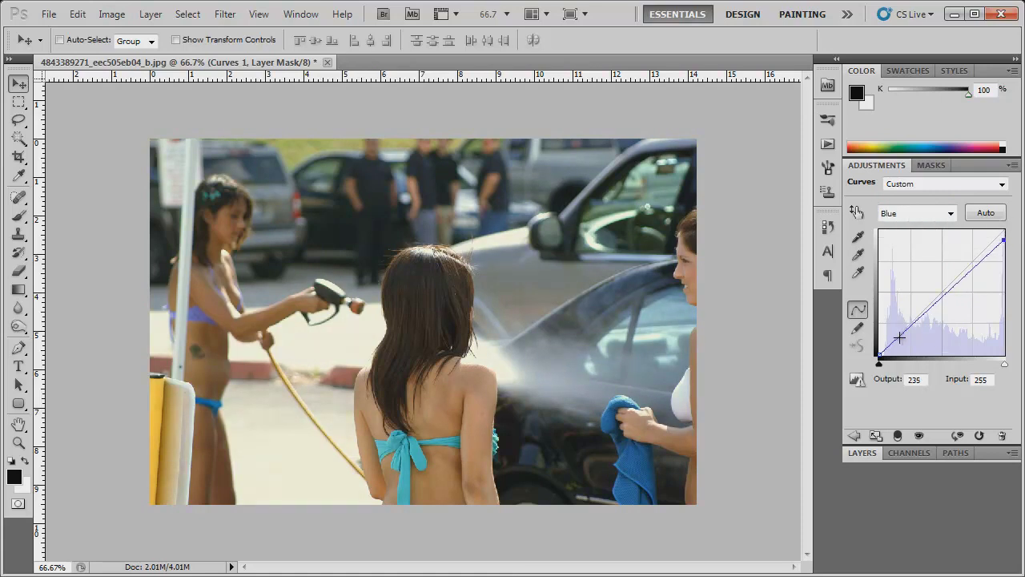
pyautogui.moveTo(900, 337); pyautogui.dragTo(898, 333)
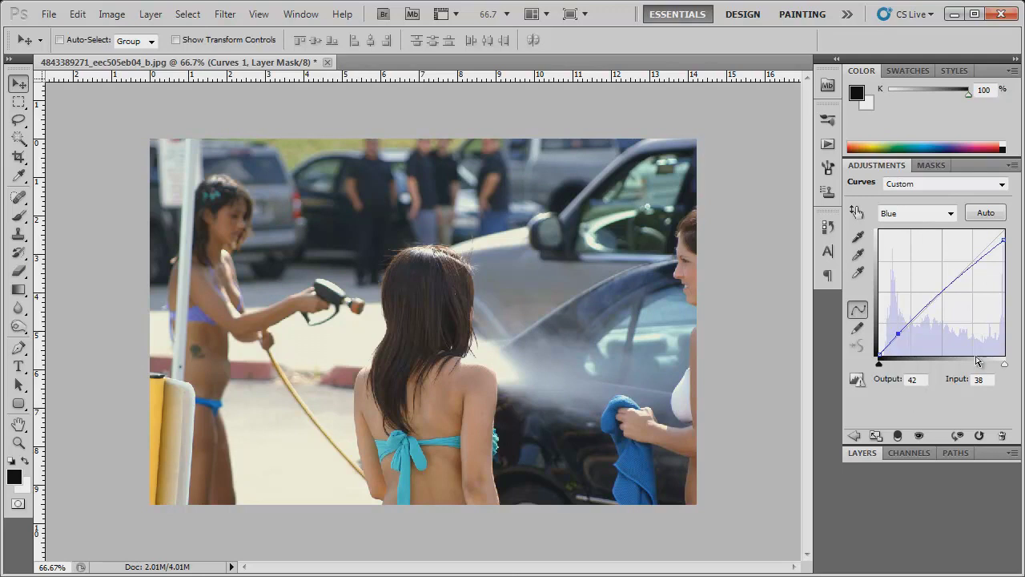
# Step: Create a new layer above Curves 1 and fill it with a radial orange-yellow-orange gradient from the photo's centre to its right edge
pyautogui.click(990, 455)
pyautogui.click(976, 456)
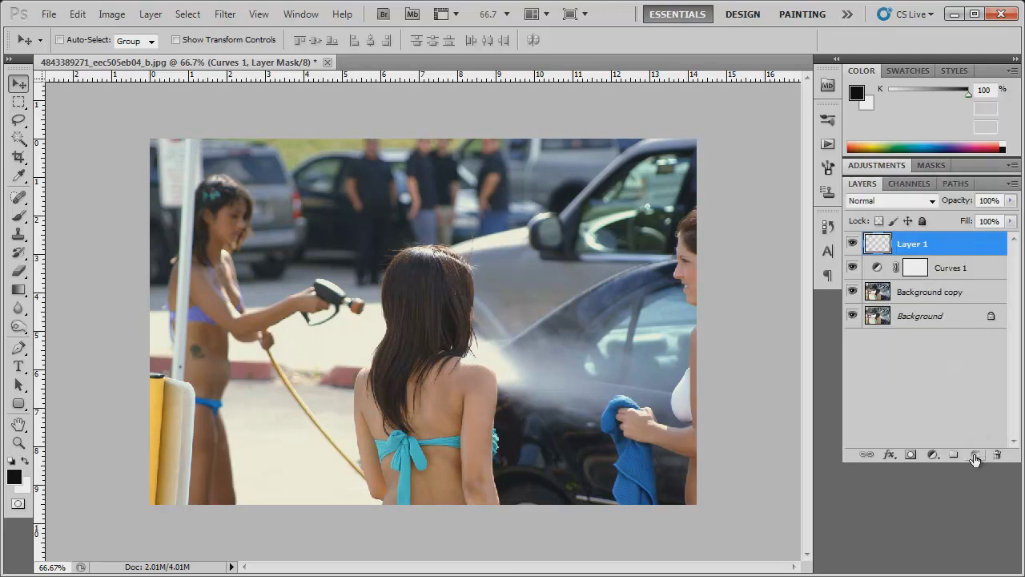
pyautogui.press('x')
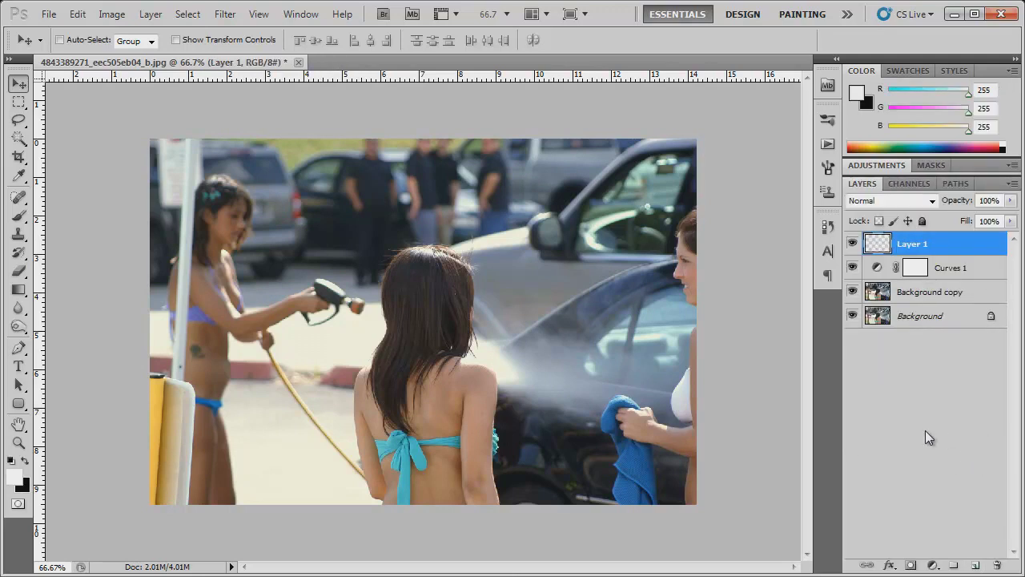
pyautogui.press('g')
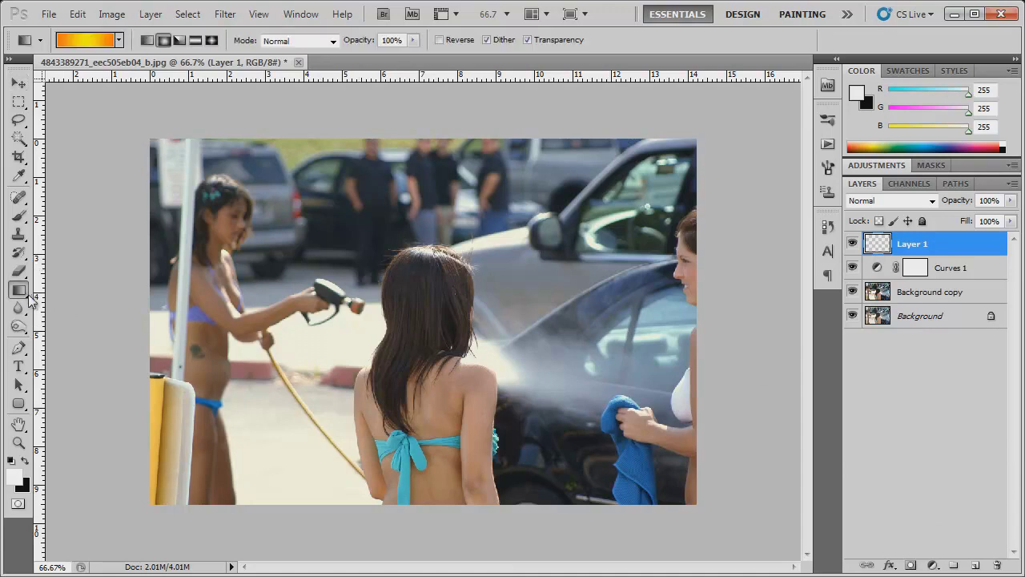
pyautogui.click(19, 290)
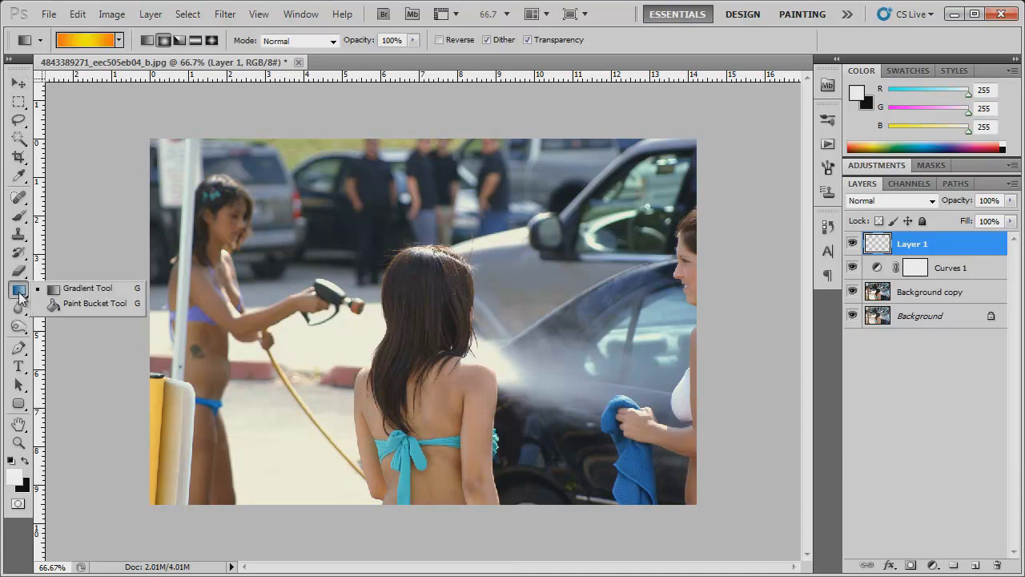
pyautogui.click(76, 289)
pyautogui.click(119, 40)
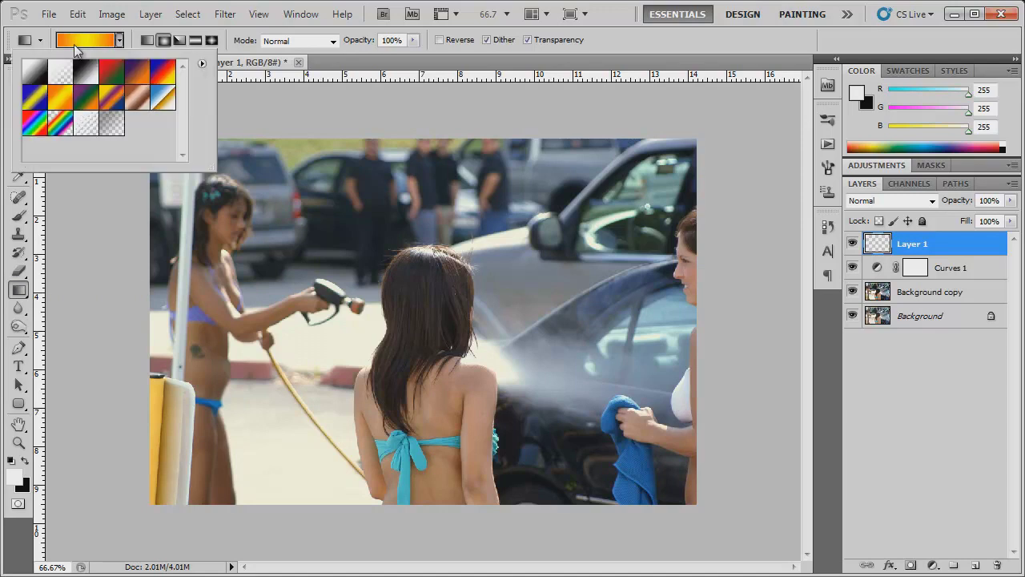
pyautogui.click(164, 41)
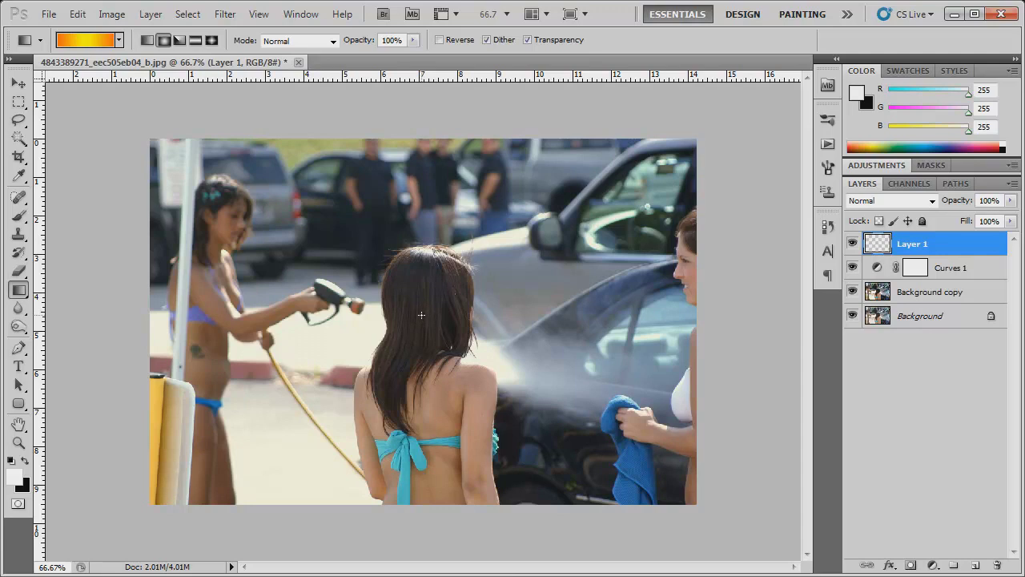
pyautogui.moveTo(420, 315); pyautogui.dragTo(584, 321)
pyautogui.moveTo(708, 310); pyautogui.dragTo(708, 310)
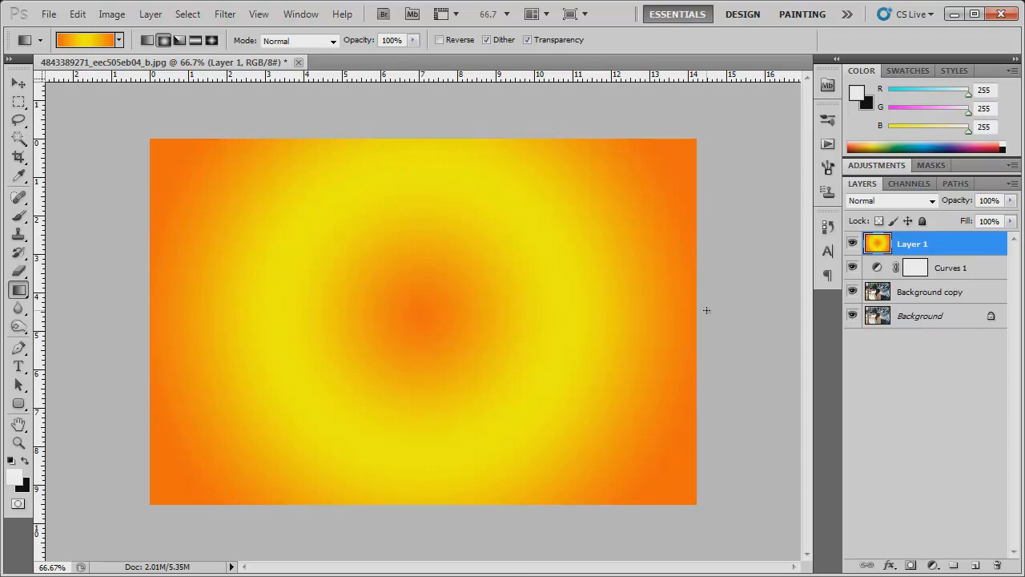
# Step: Set the gradient layer's blend mode to Soft Light and its opacity to 49%
pyautogui.press('v')
pyautogui.click(910, 204)
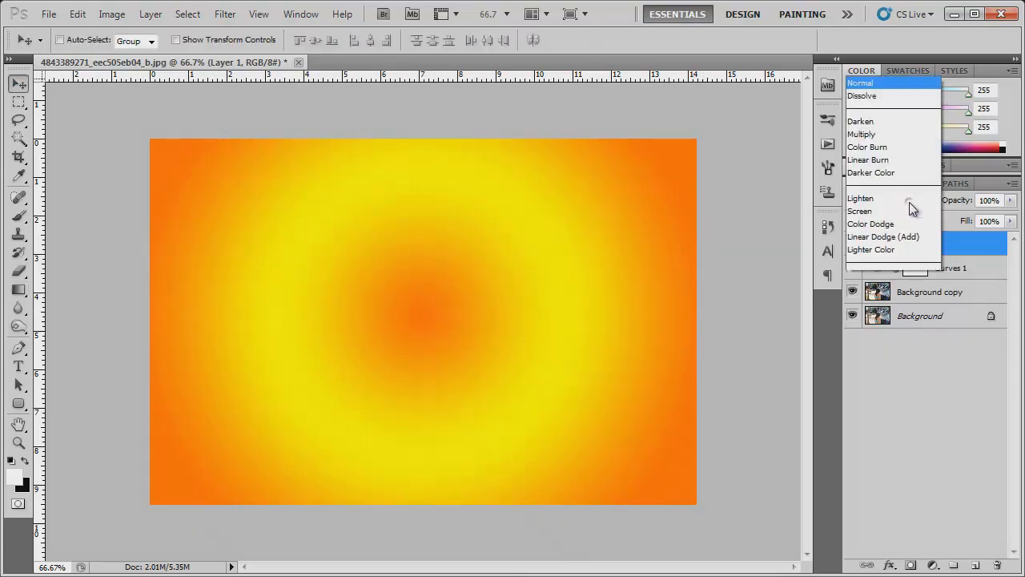
pyautogui.click(920, 75)
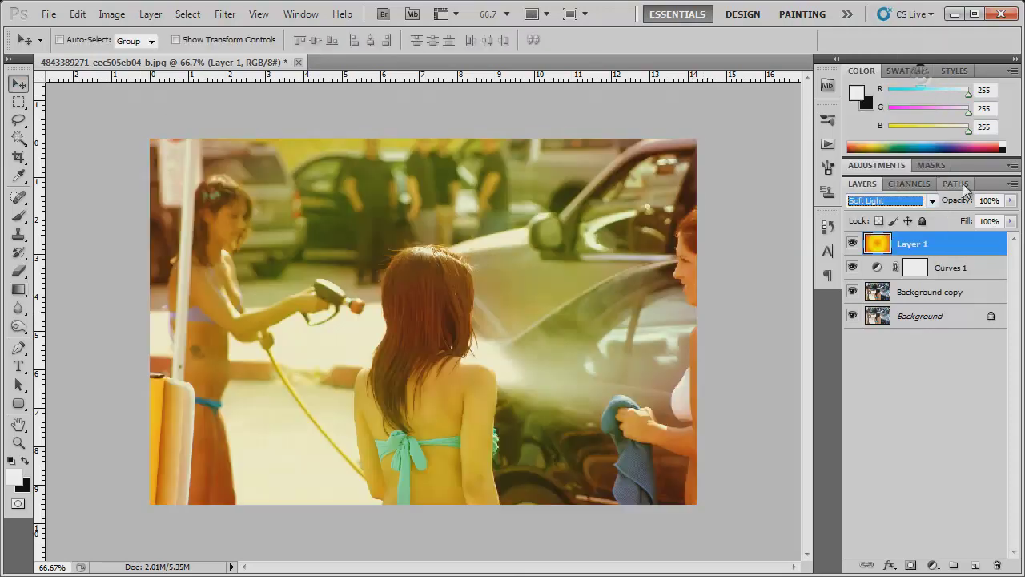
pyautogui.moveTo(960, 201); pyautogui.dragTo(919, 203)
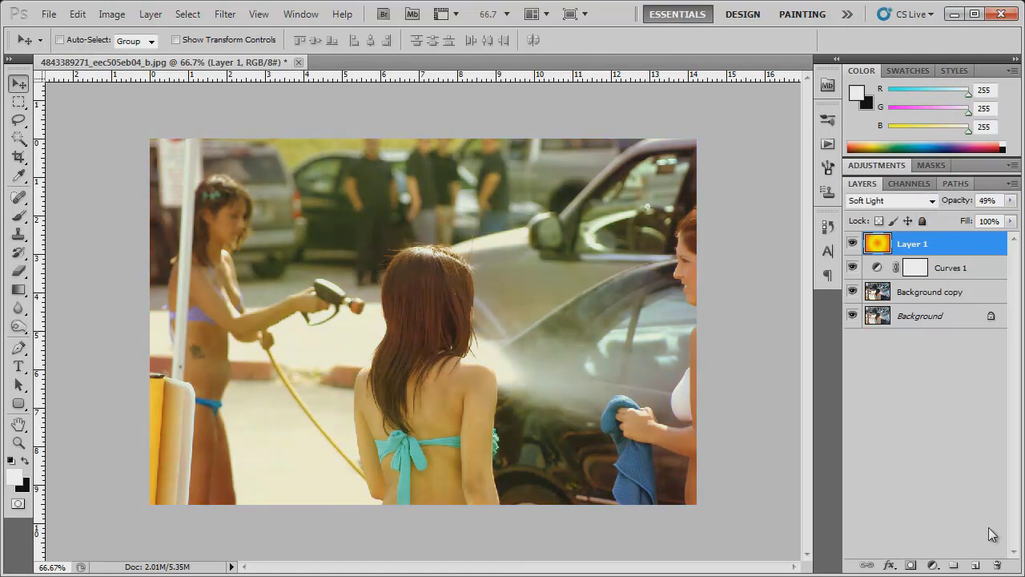
# Step: Create a new layer above the gradient layer and prepare a 400 px brush with pure red (255, 0, 0) as the foreground colour
pyautogui.click(976, 566)
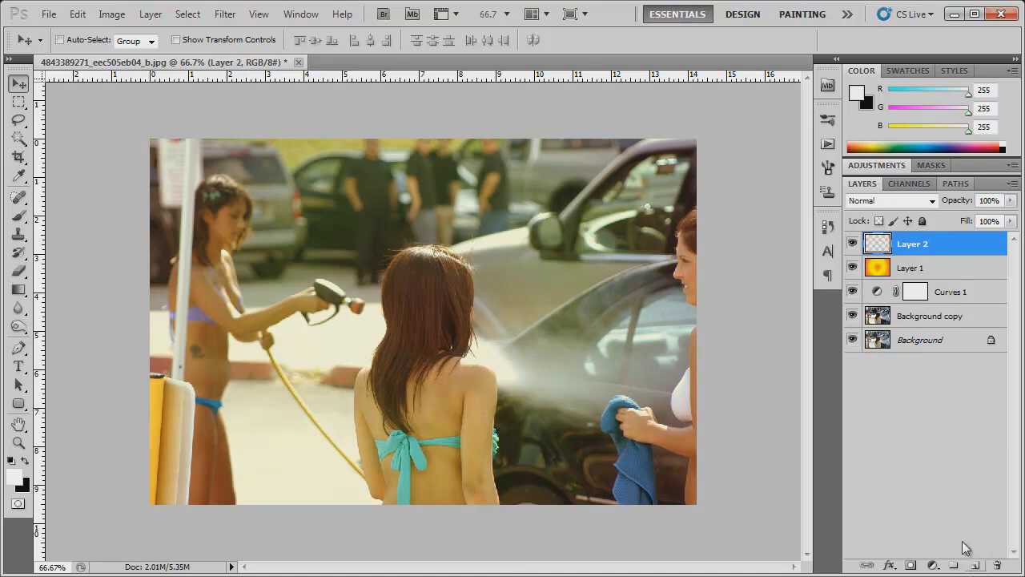
pyautogui.click(26, 217)
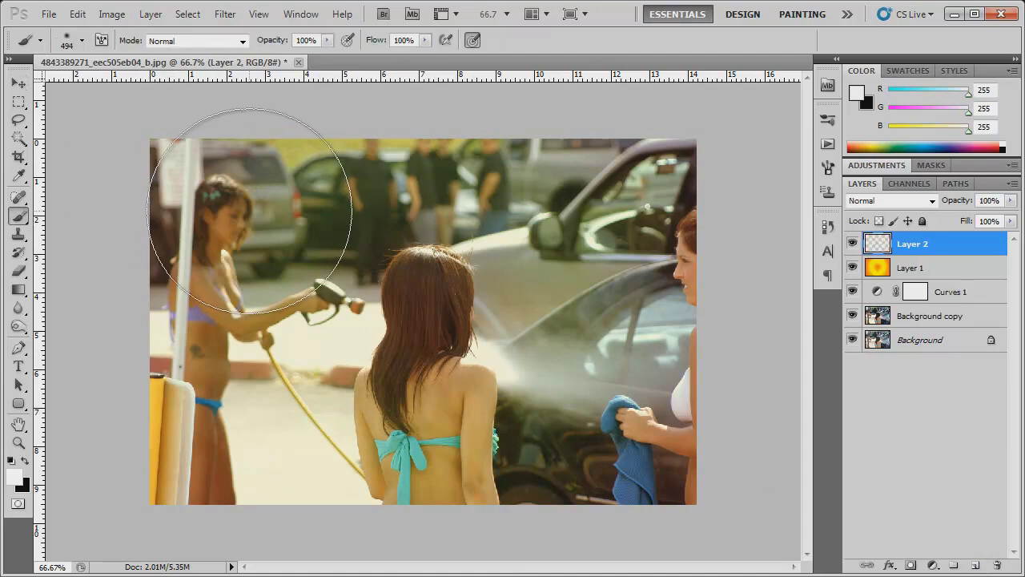
pyautogui.press('[')
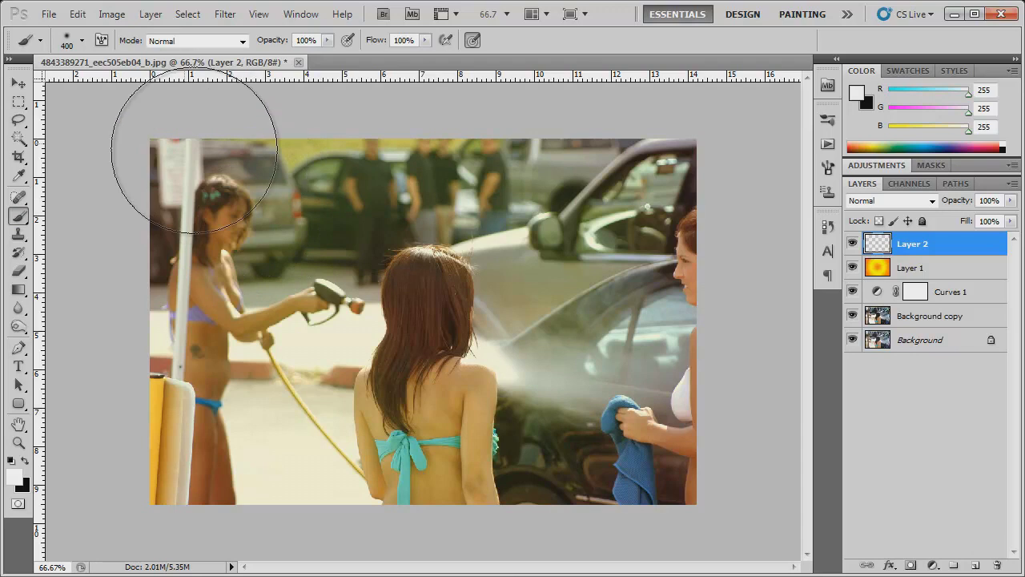
pyautogui.click(81, 41)
pyautogui.click(407, 72)
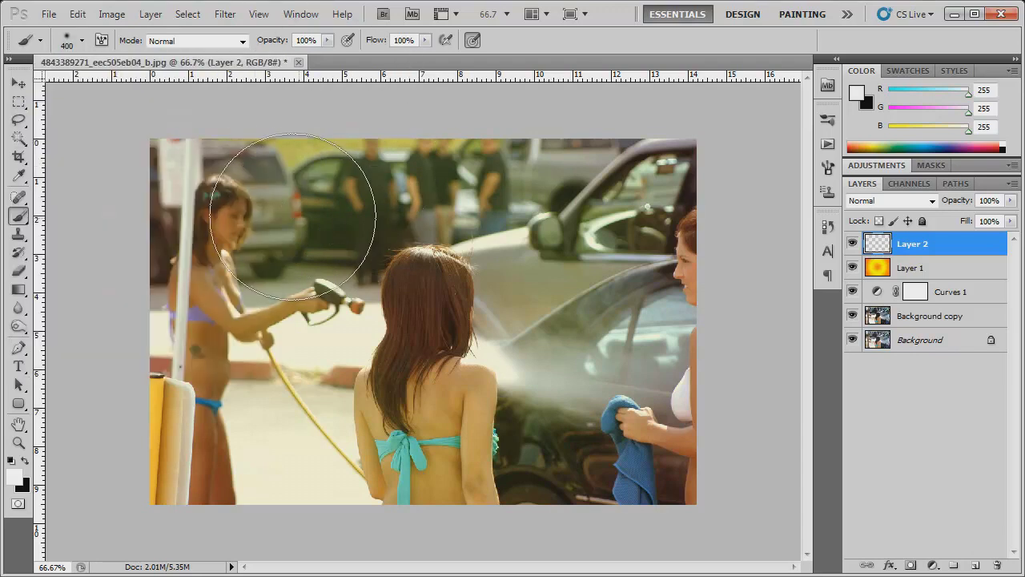
pyautogui.click(14, 477)
pyautogui.click(261, 278)
pyautogui.click(400, 268)
# Step: Paint soft red over the photo's left side and upper-left area, and down its right edge to the lower-right corner
pyautogui.moveTo(172, 477); pyautogui.dragTo(206, 435)
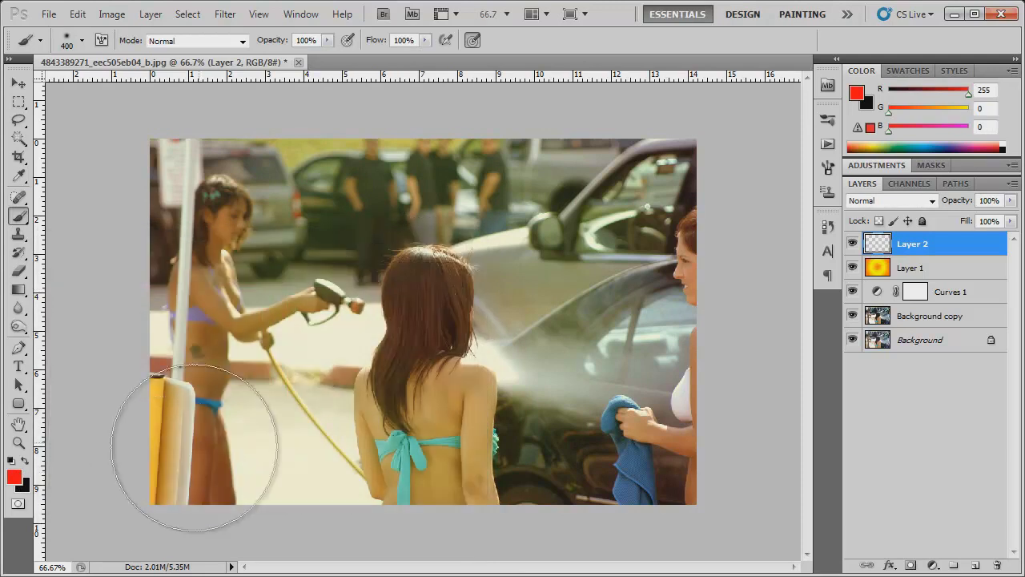
pyautogui.moveTo(167, 379)
pyautogui.mouseDown()
pyautogui.moveTo(247, 115)
pyautogui.moveTo(141, 178)
pyautogui.moveTo(152, 177)
pyautogui.mouseUp()
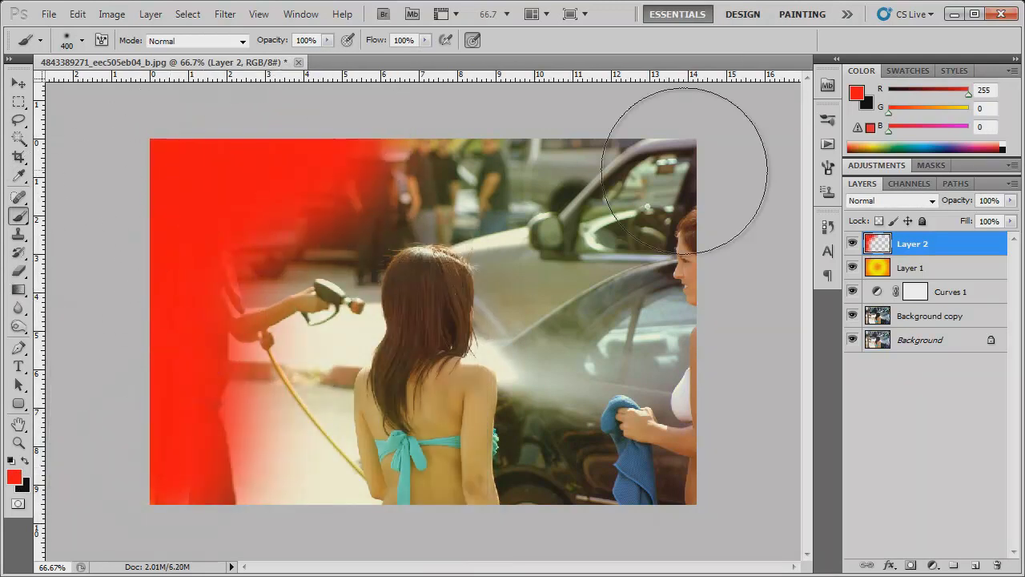
pyautogui.moveTo(648, 145)
pyautogui.mouseDown()
pyautogui.moveTo(762, 226)
pyautogui.moveTo(781, 444)
pyautogui.moveTo(775, 351)
pyautogui.moveTo(767, 448)
pyautogui.moveTo(656, 552)
pyautogui.moveTo(456, 576)
pyautogui.moveTo(755, 458)
pyautogui.mouseUp()
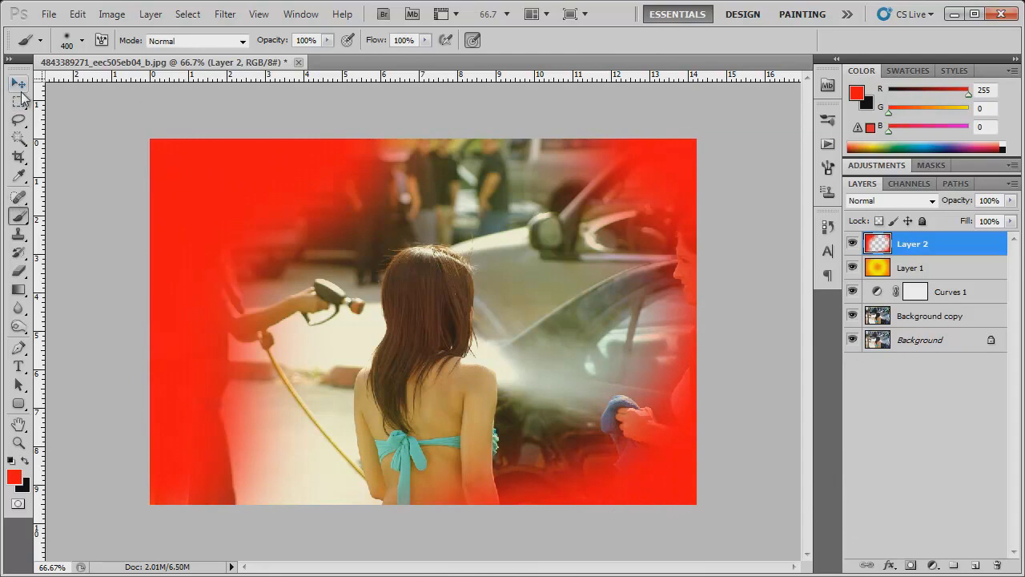
# Step: Set the red-painted layer's blend mode to Screen and its opacity to 38%
pyautogui.click(19, 83)
pyautogui.click(931, 205)
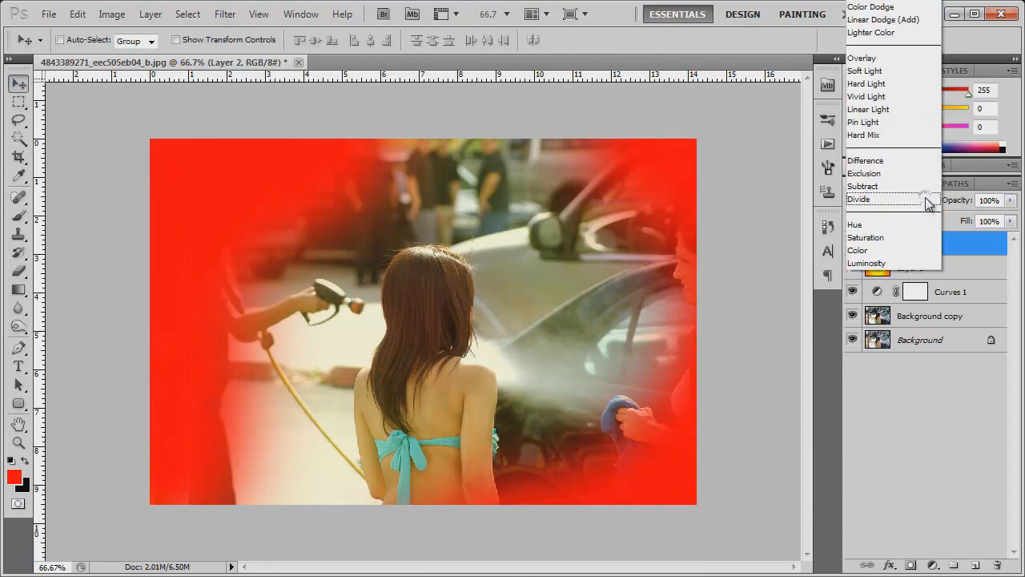
pyautogui.click(873, 8)
pyautogui.moveTo(962, 201); pyautogui.dragTo(910, 201)
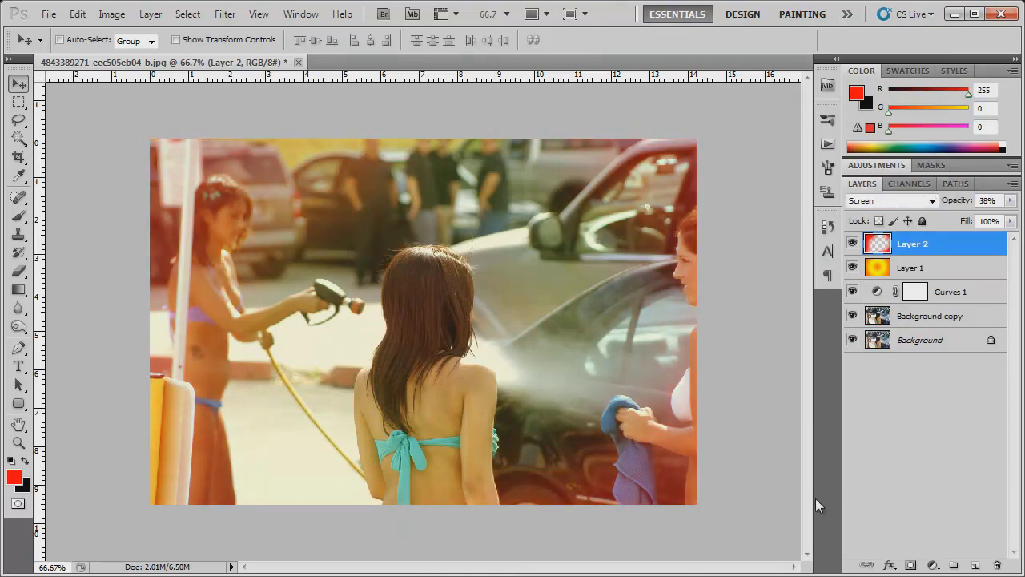
# Step: Add a Hue/Saturation adjustment layer above the red layer with Master saturation at -30
pyautogui.click(934, 564)
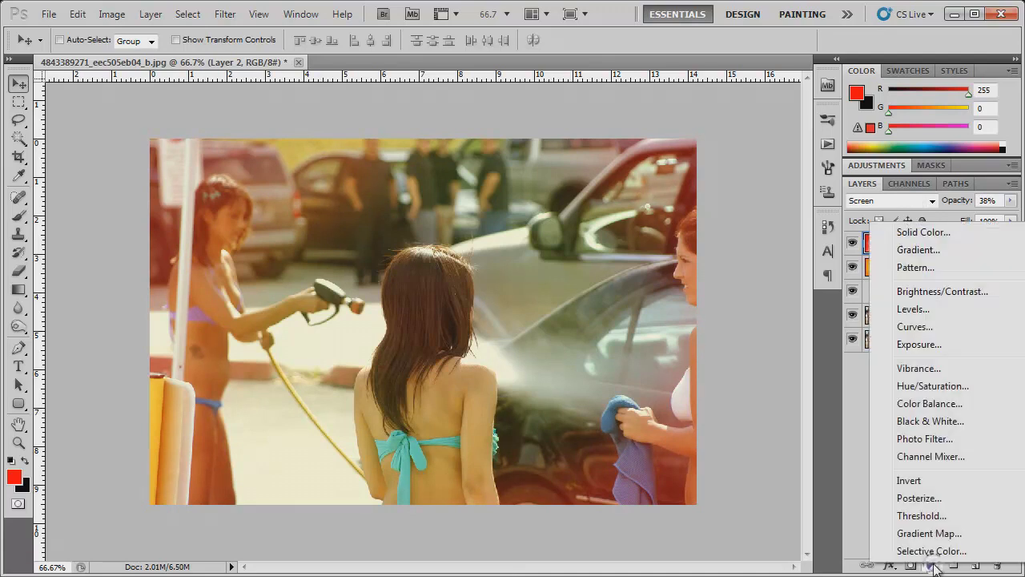
pyautogui.click(925, 387)
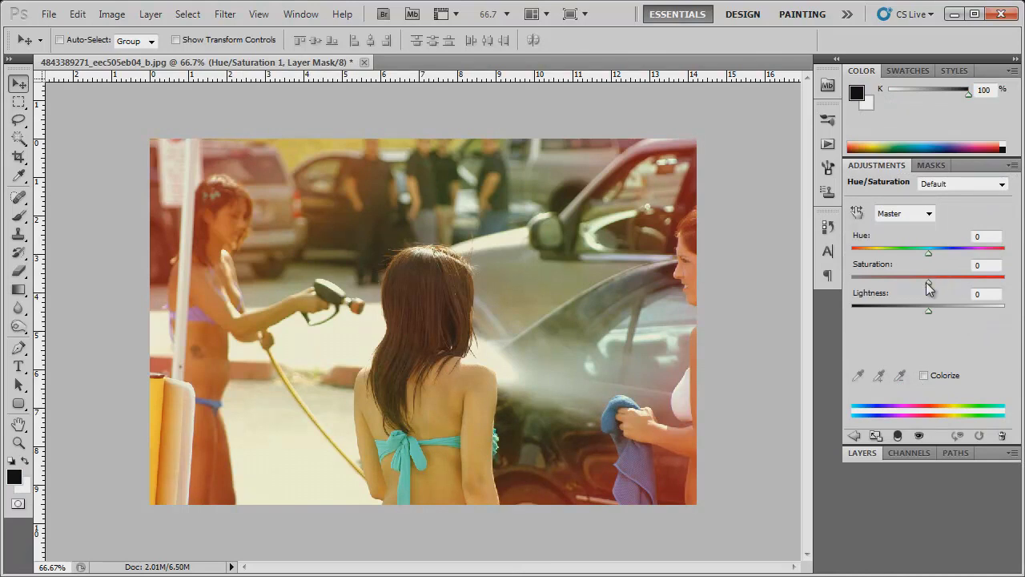
pyautogui.moveTo(928, 287); pyautogui.dragTo(919, 288)
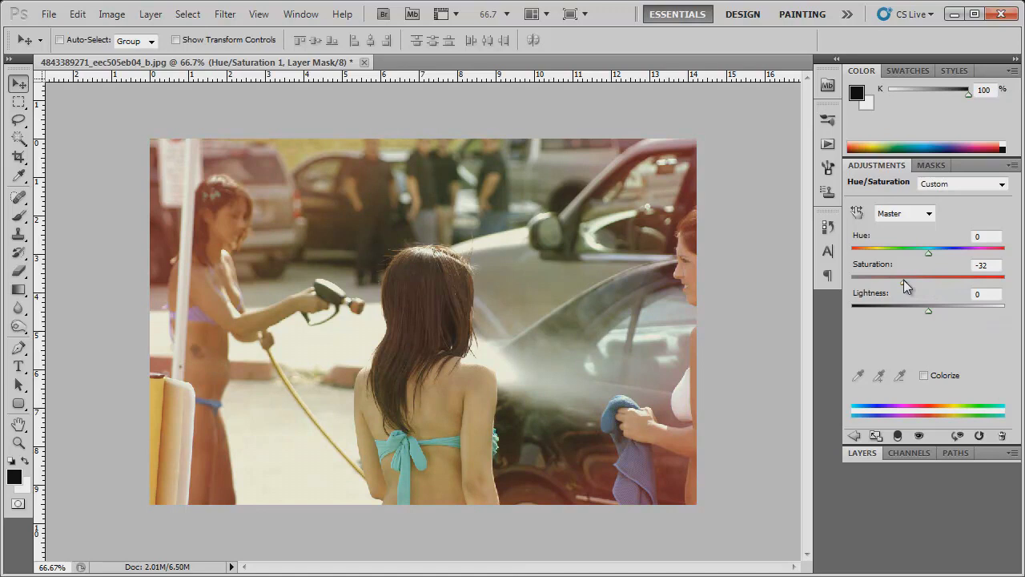
pyautogui.moveTo(904, 279); pyautogui.dragTo(905, 280)
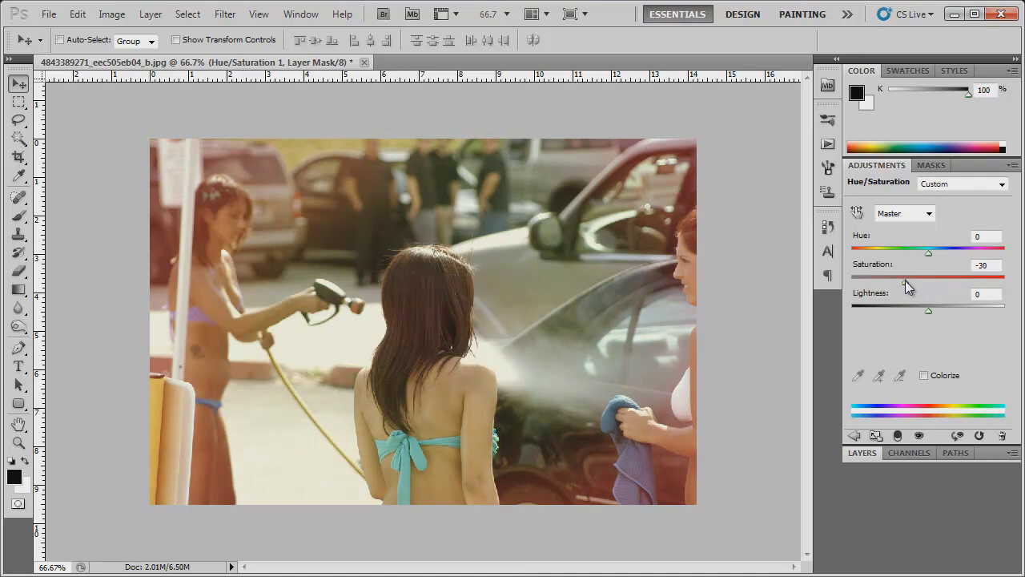
pyautogui.click(993, 454)
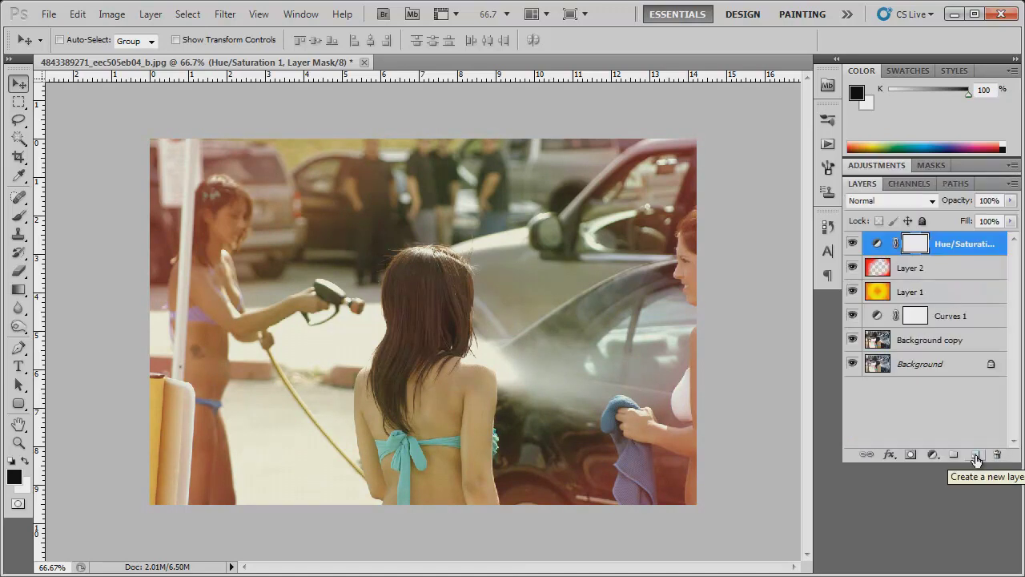
# Step: Create a new layer above the Hue/Saturation adjustment and fill it with white
pyautogui.click(976, 456)
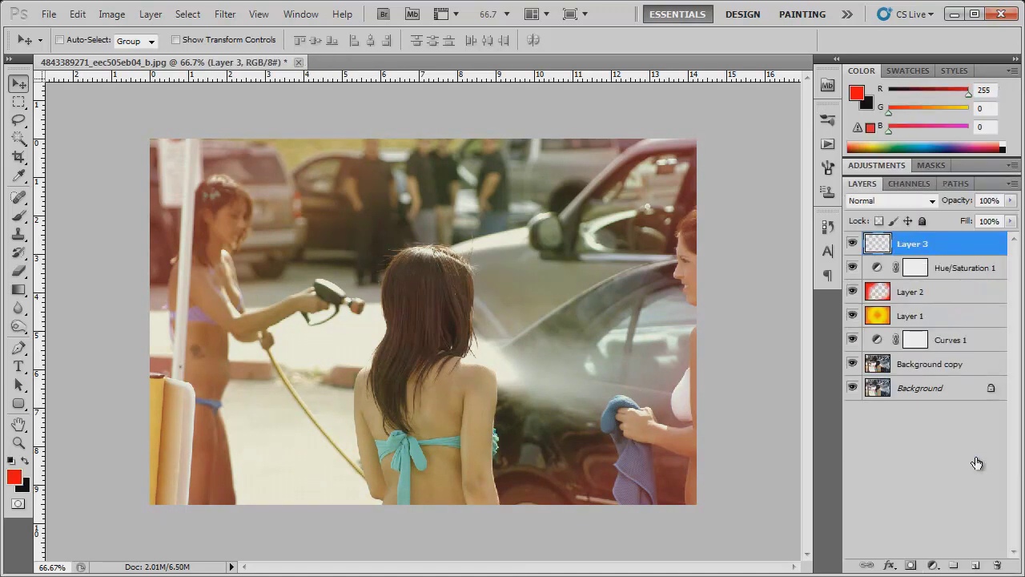
pyautogui.click(12, 461)
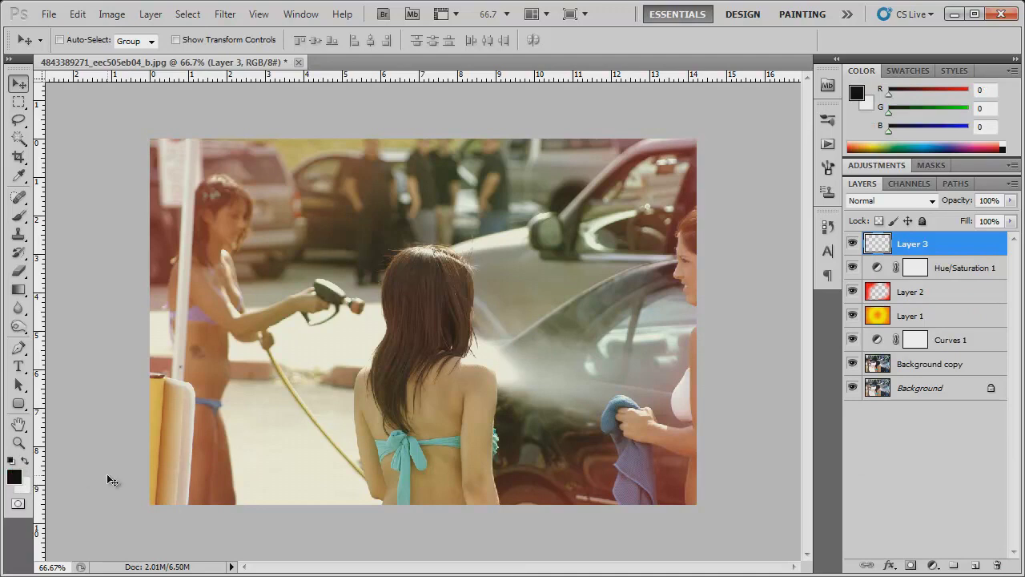
pyautogui.hotkey('ctrl', 'BackSpace')
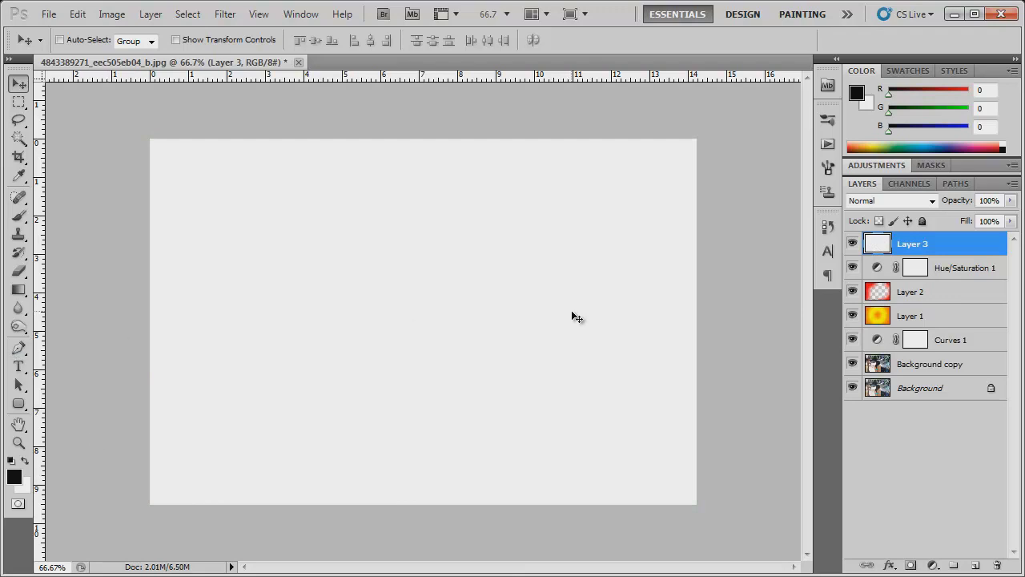
# Step: Apply the Add Noise filter to the white layer with amount 35%, Uniform distribution and Monochromatic enabled
pyautogui.click(225, 14)
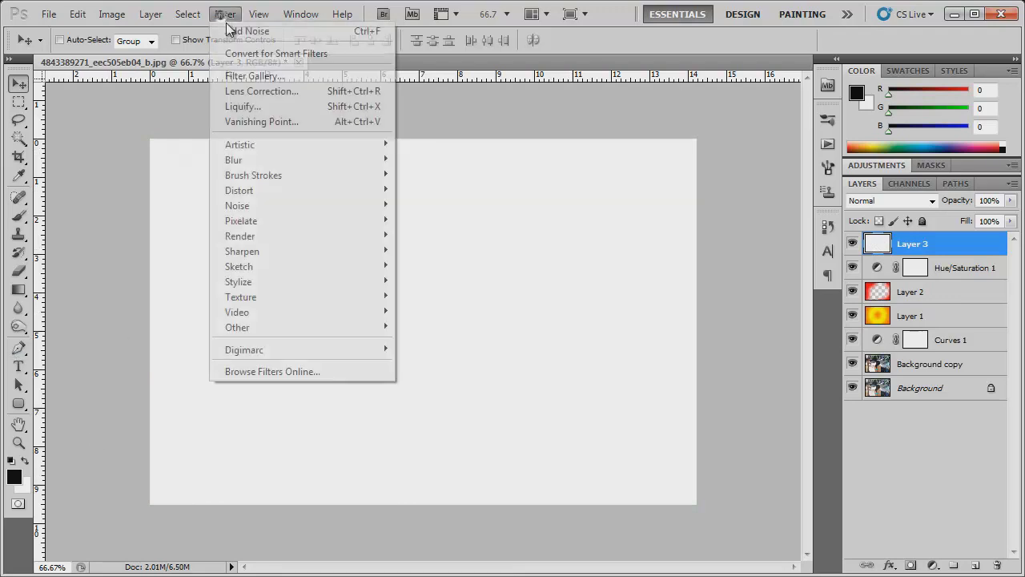
pyautogui.moveTo(269, 220)
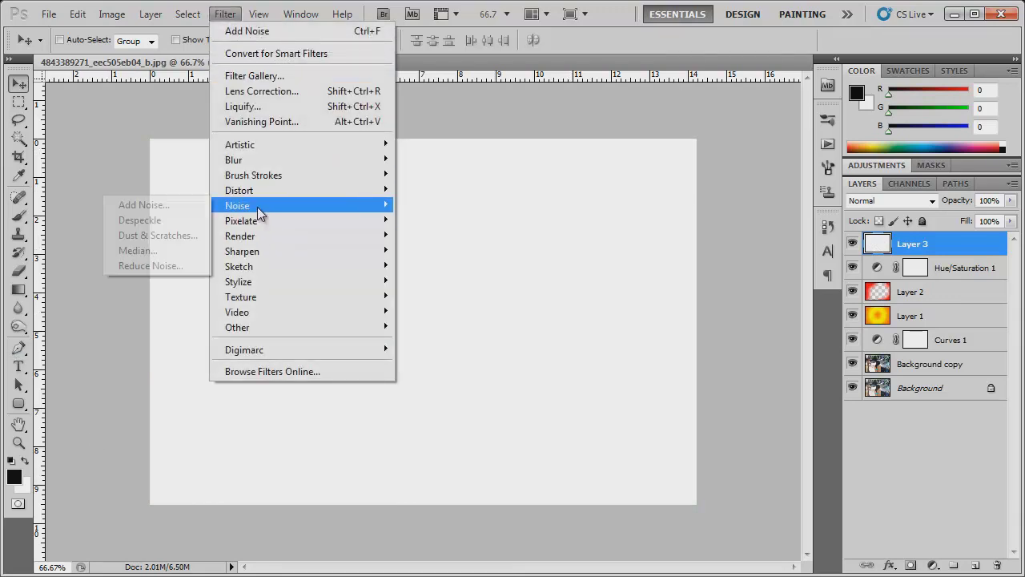
pyautogui.click(143, 202)
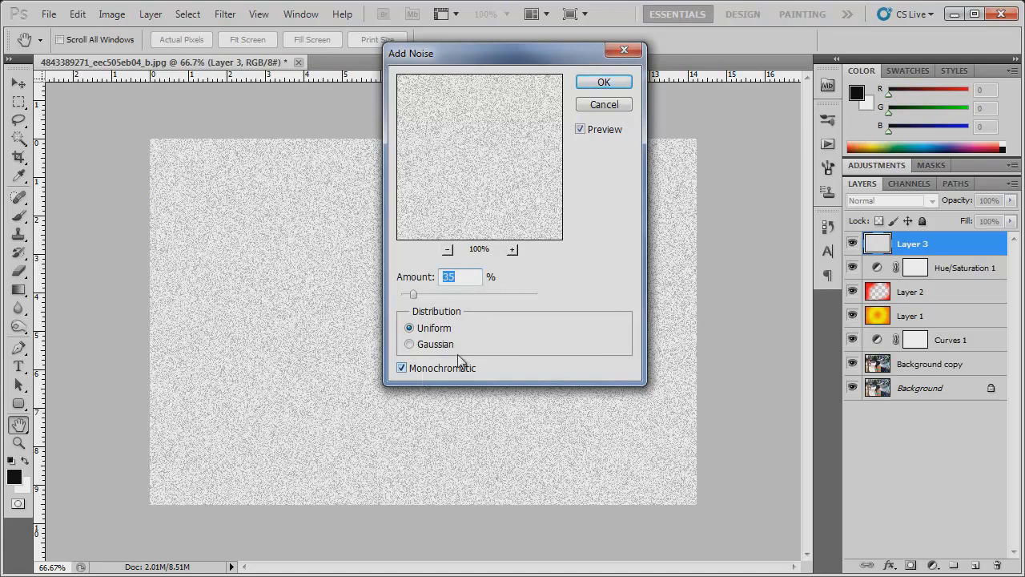
pyautogui.click(603, 82)
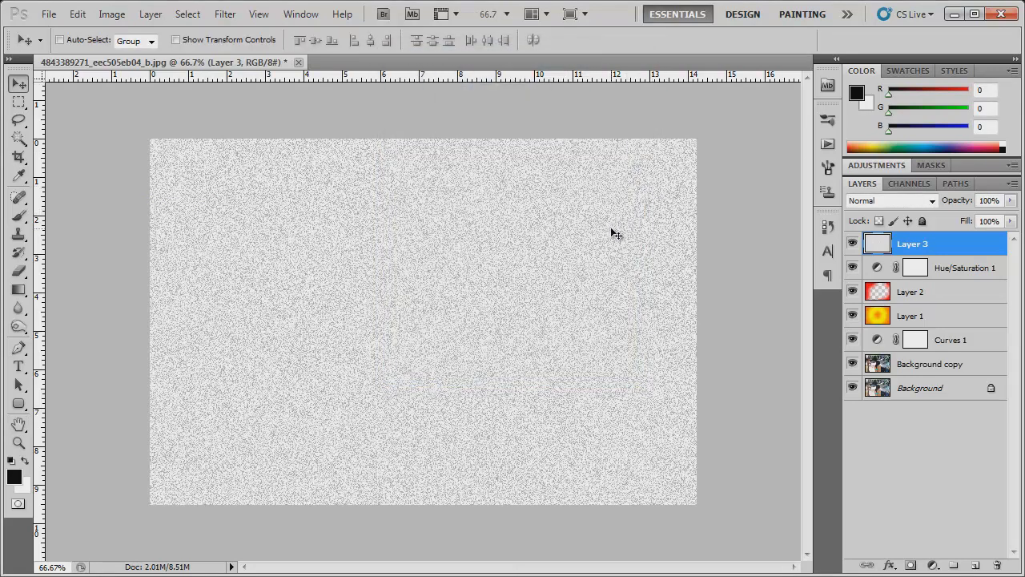
# Step: Set the noise layer's blend mode to Soft Light and its opacity to 47%
pyautogui.click(859, 199)
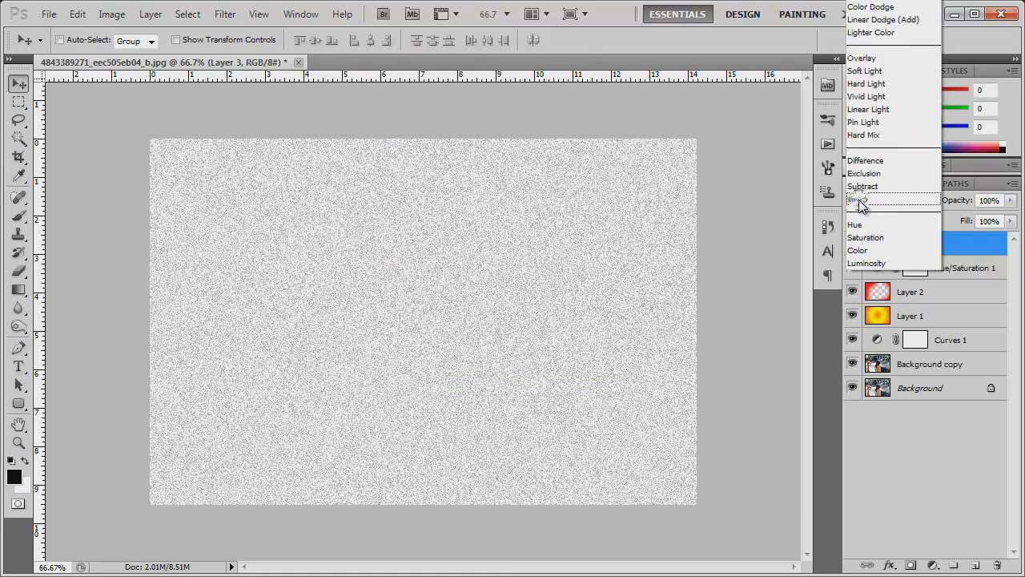
pyautogui.click(885, 72)
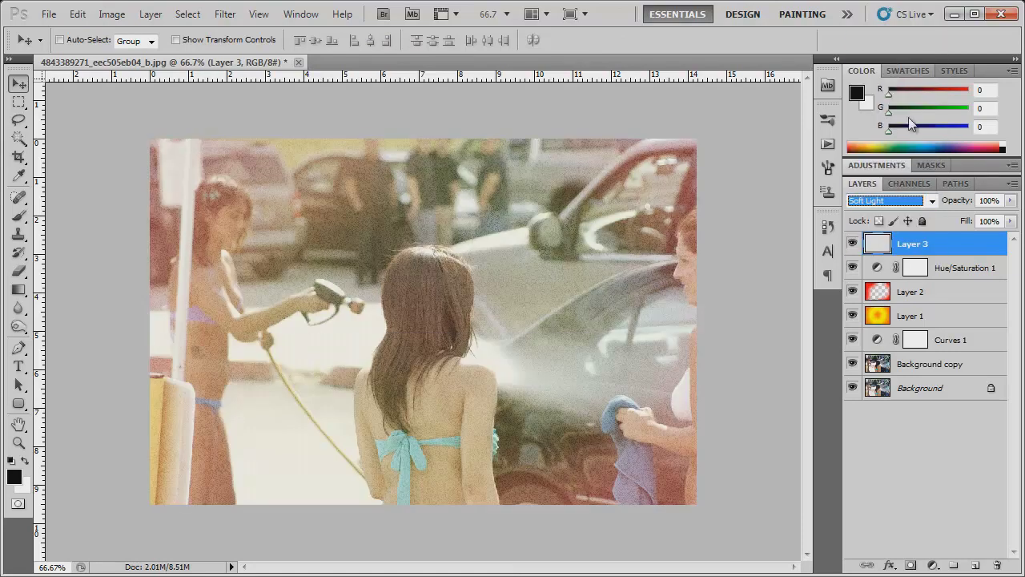
pyautogui.moveTo(954, 200); pyautogui.dragTo(921, 197)
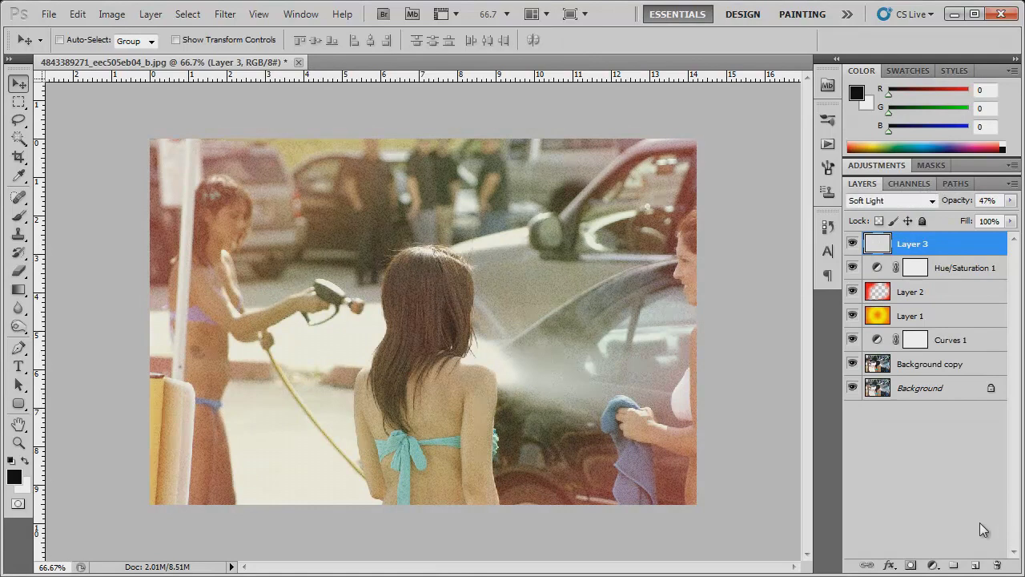
# Step: Create a new layer above the noise layer and dab one white spot near the car's side mirror with a soft 463 px brush
pyautogui.click(976, 566)
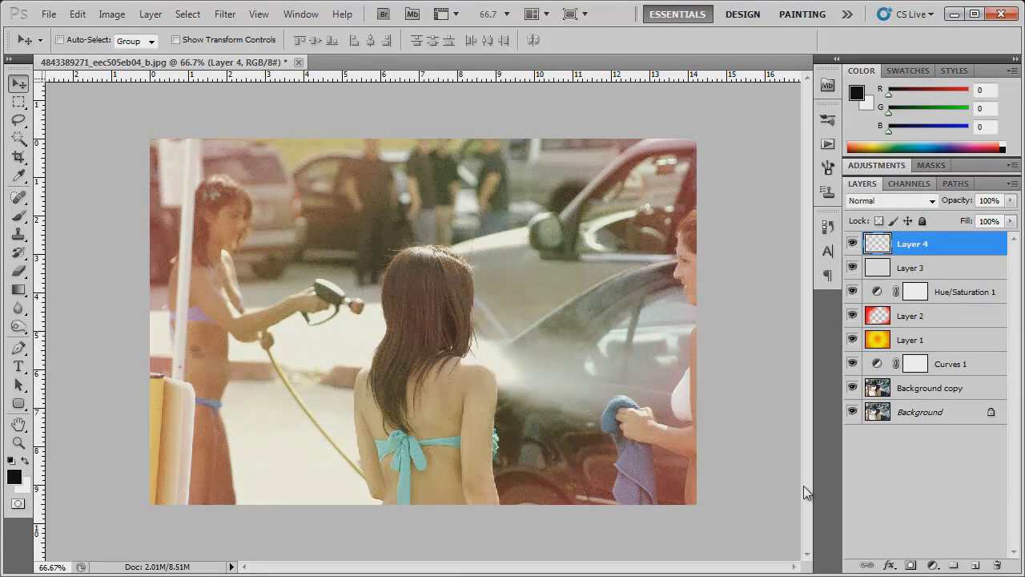
pyautogui.click(22, 220)
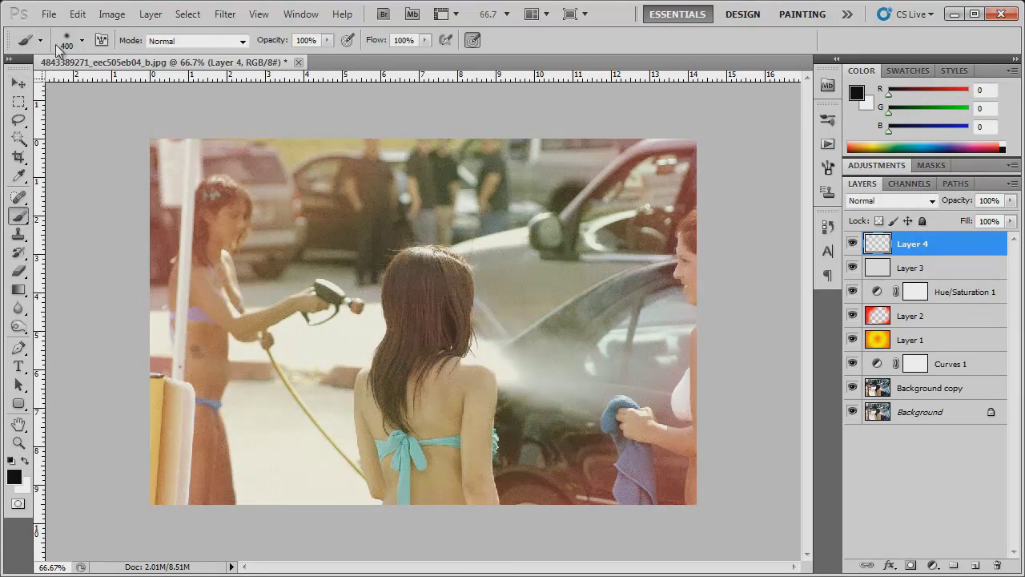
pyautogui.click(82, 41)
pyautogui.moveTo(148, 89); pyautogui.dragTo(168, 85)
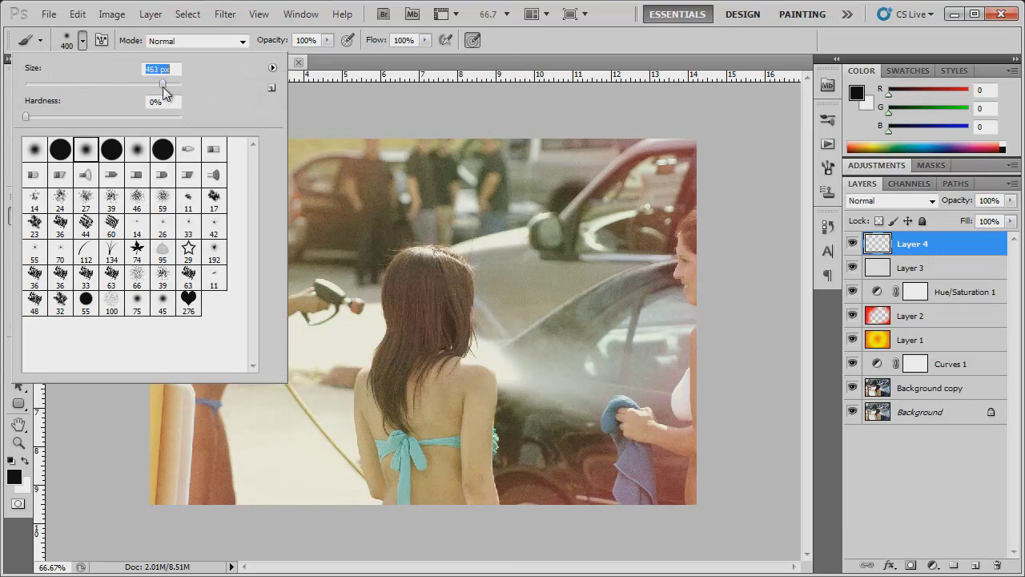
pyautogui.press('Return')
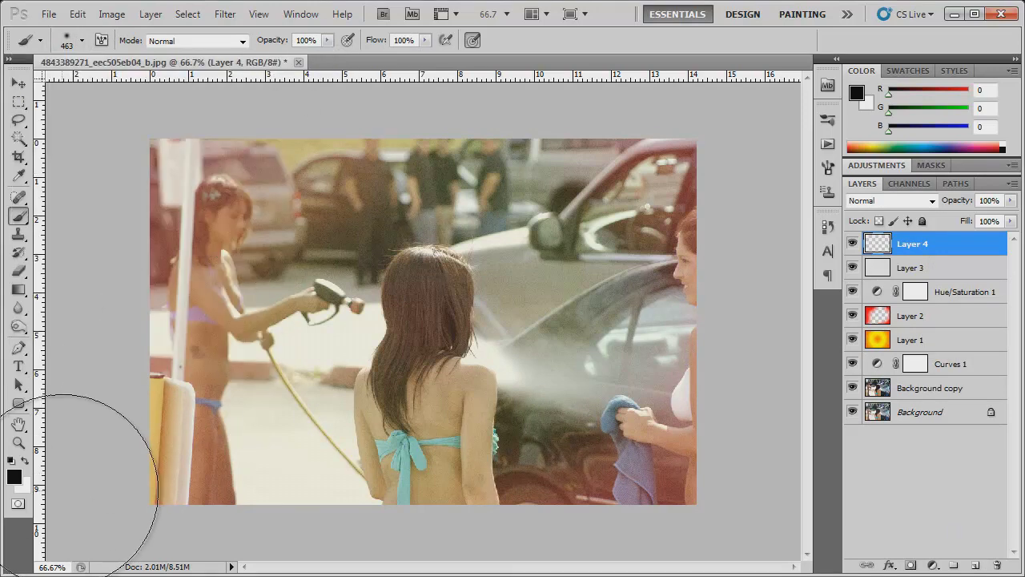
pyautogui.click(25, 461)
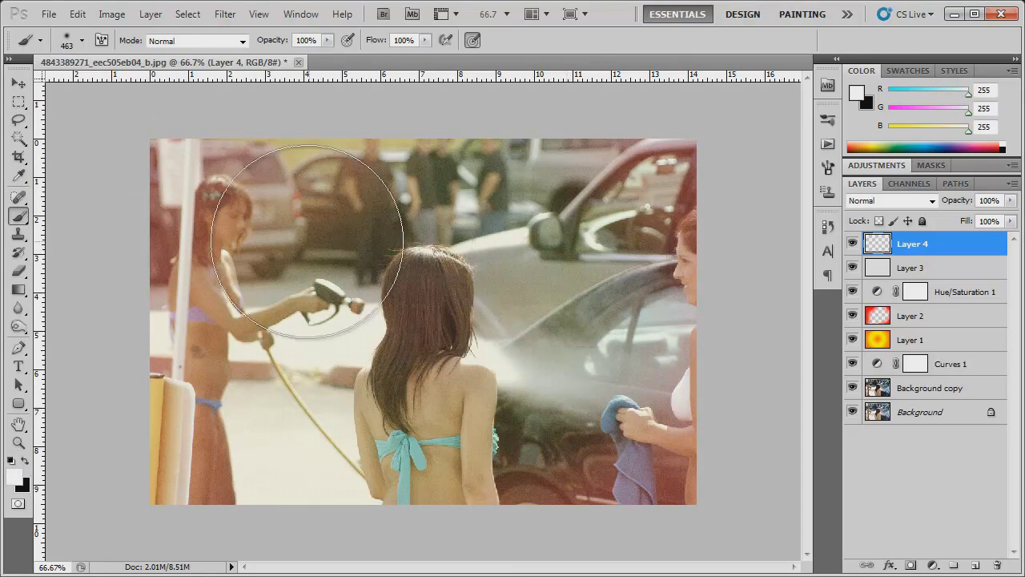
pyautogui.click(569, 251)
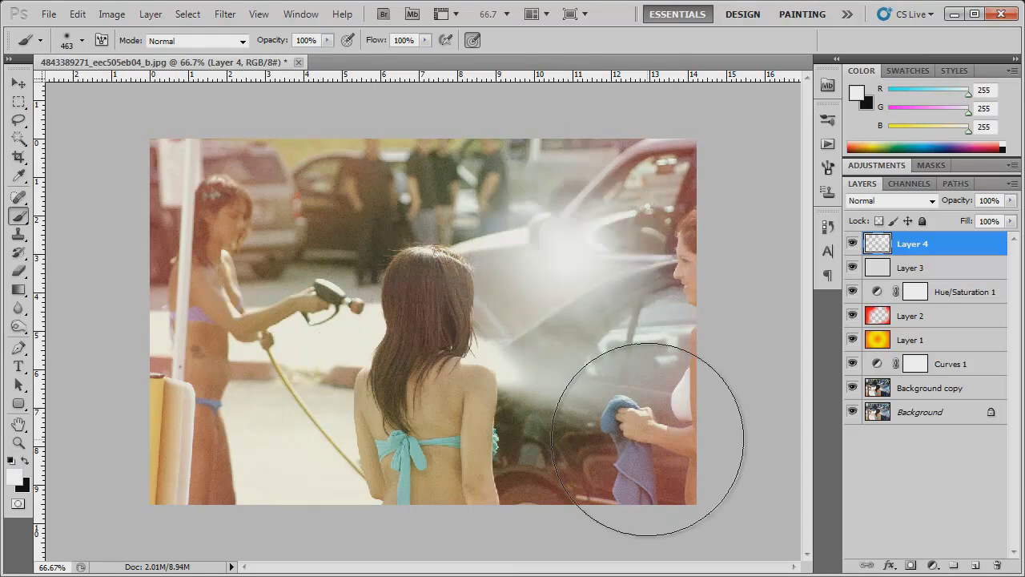
# Step: Set the white-spot layer's blend mode to Soft Light and its opacity to 88%
pyautogui.click(891, 200)
pyautogui.click(865, 70)
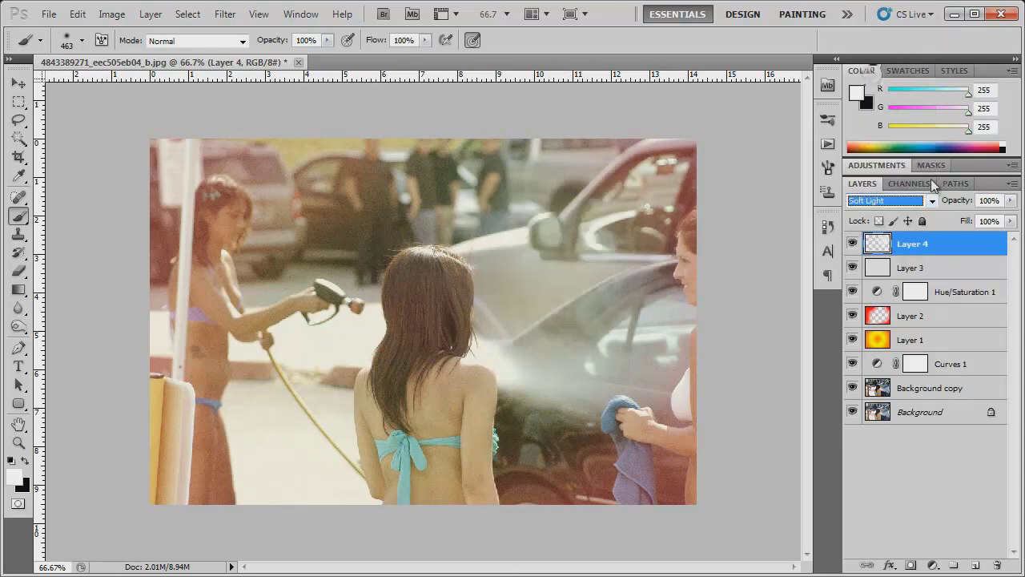
pyautogui.moveTo(952, 200); pyautogui.dragTo(944, 199)
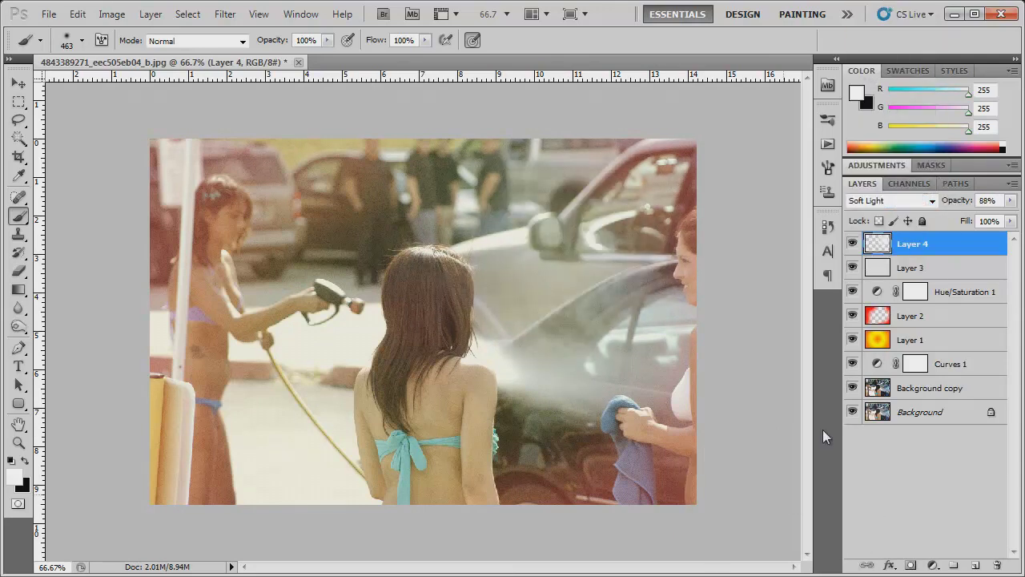
pyautogui.click(18, 83)
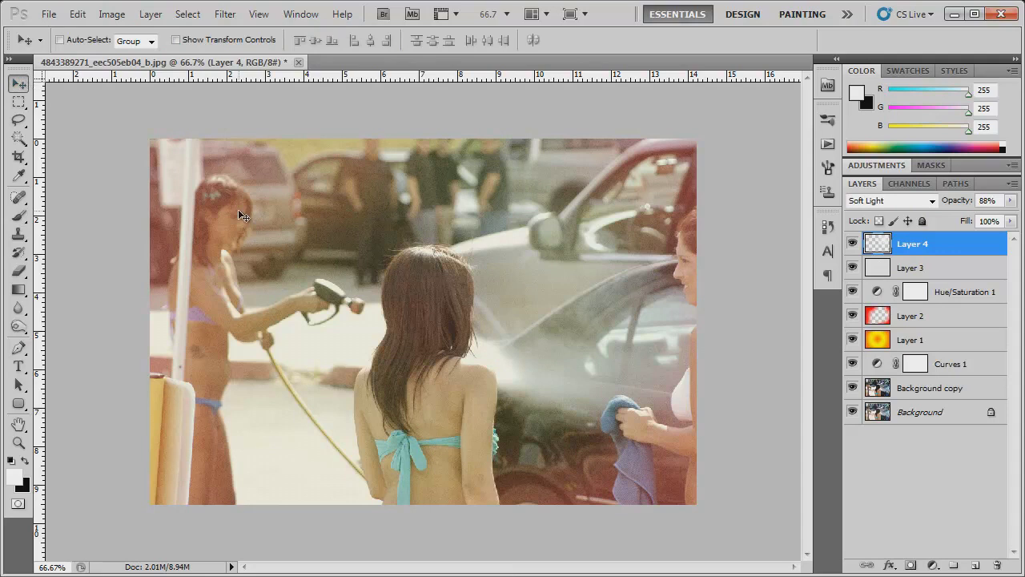